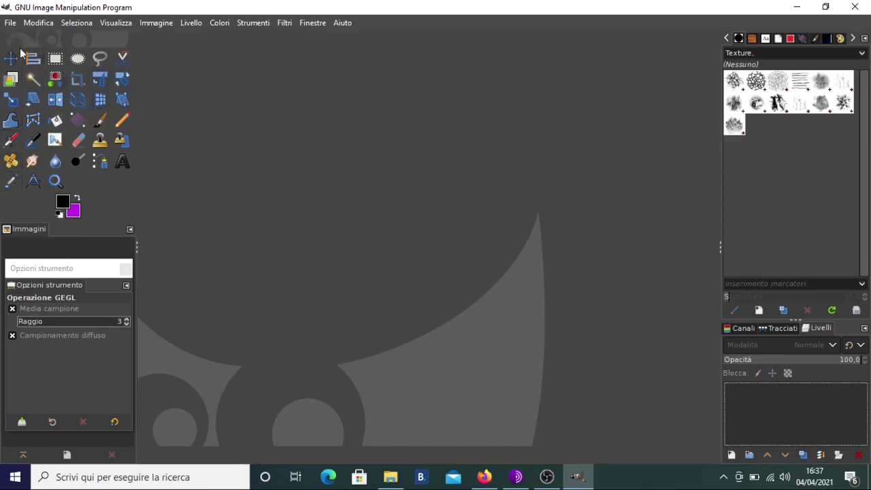
# Create a new image 640 px wide and 480 px high.
pyautogui.click(10, 24)
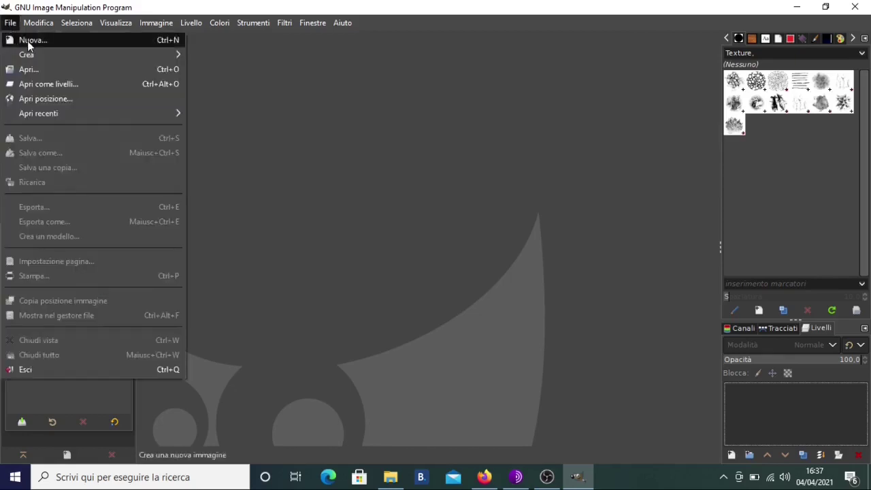
pyautogui.click(36, 42)
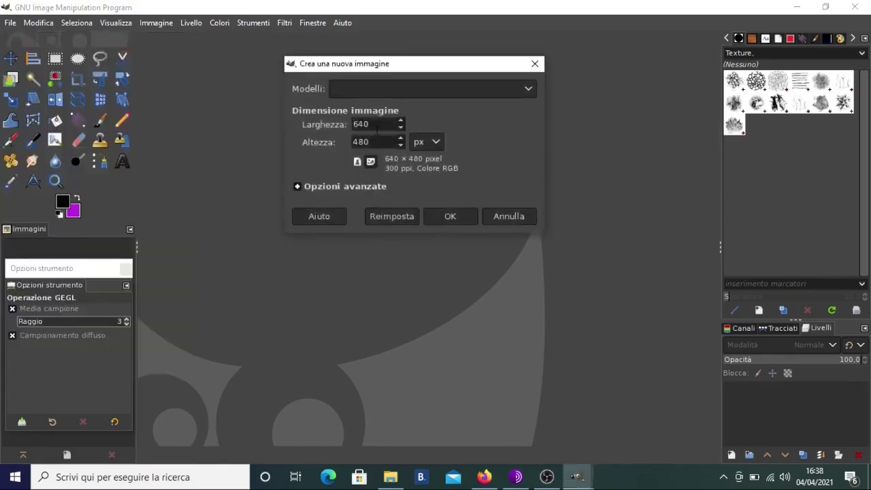
pyautogui.moveTo(385, 125); pyautogui.dragTo(299, 130)
pyautogui.press('Tab')
pyautogui.click(460, 217)
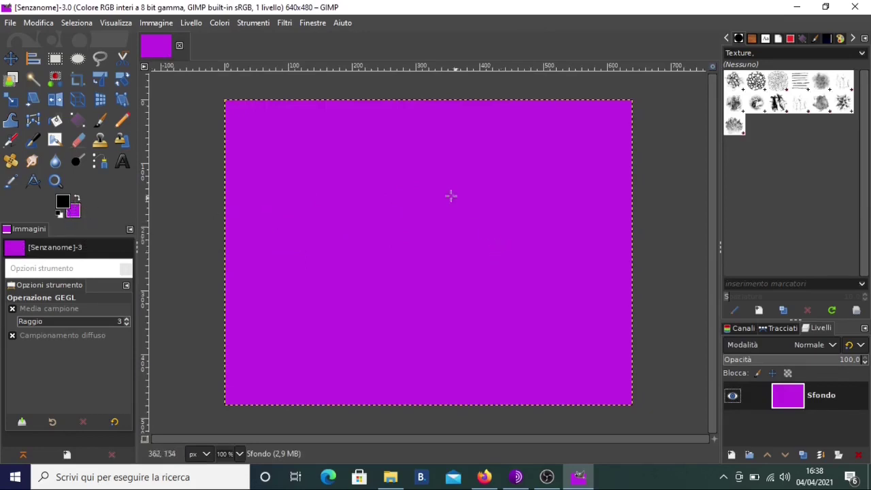
# Reset the colours to a black foreground and white background, and fill the background layer with black.
pyautogui.click(59, 216)
pyautogui.click(77, 200)
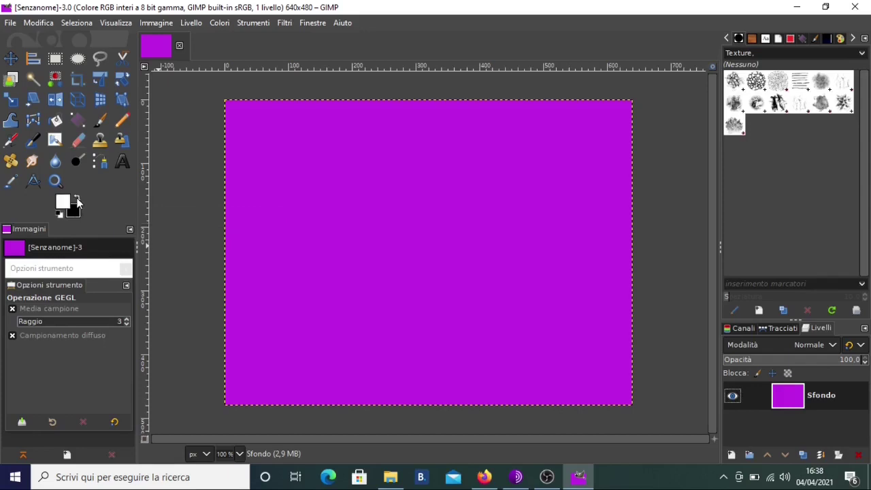
pyautogui.click(77, 197)
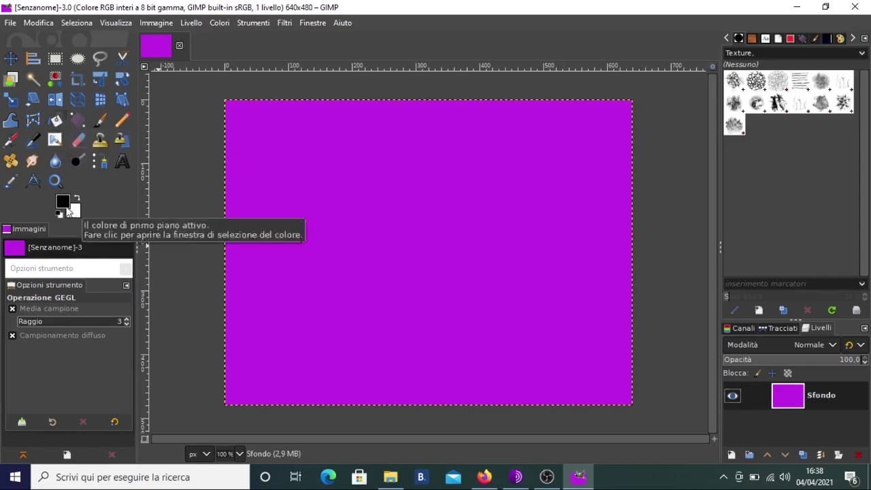
pyautogui.click(57, 122)
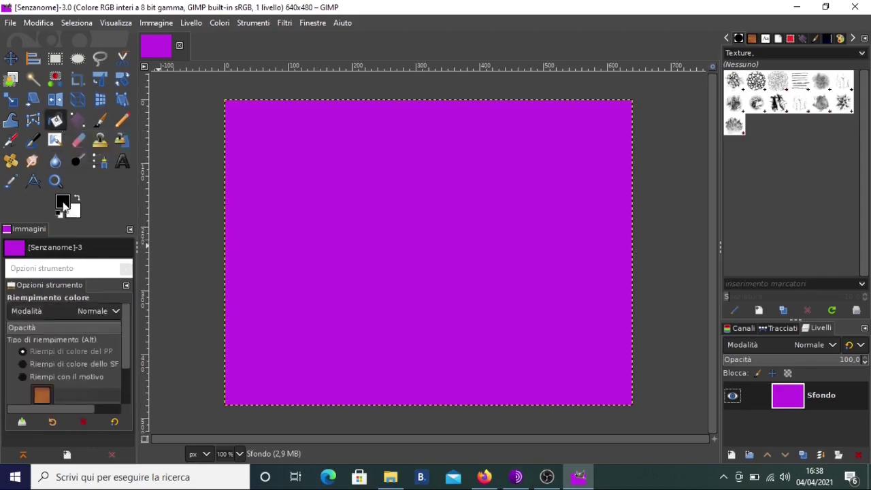
pyautogui.click(332, 180)
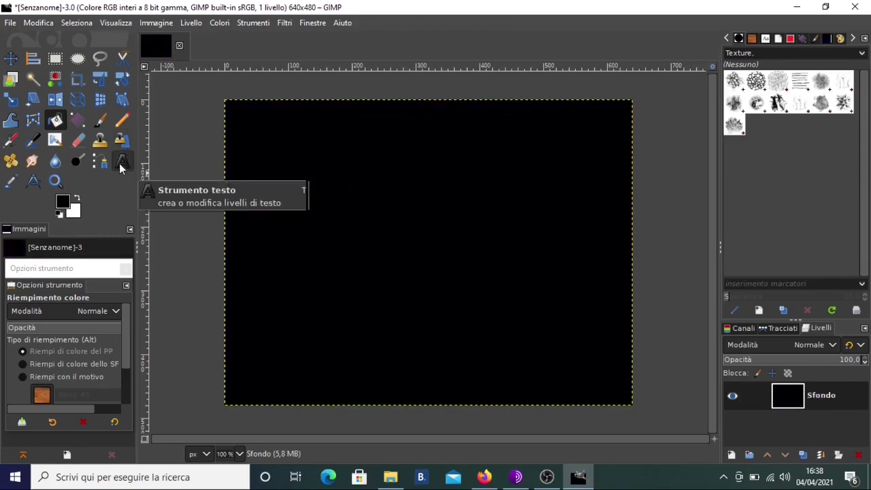
# Make white the foreground colour and add the text "NEON GIMP" in Times New Roman at 100 px.
pyautogui.click(78, 198)
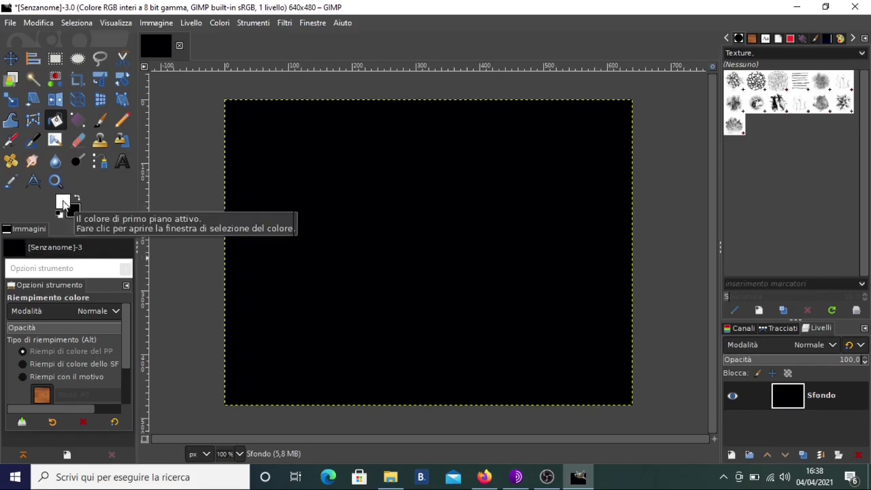
pyautogui.click(121, 163)
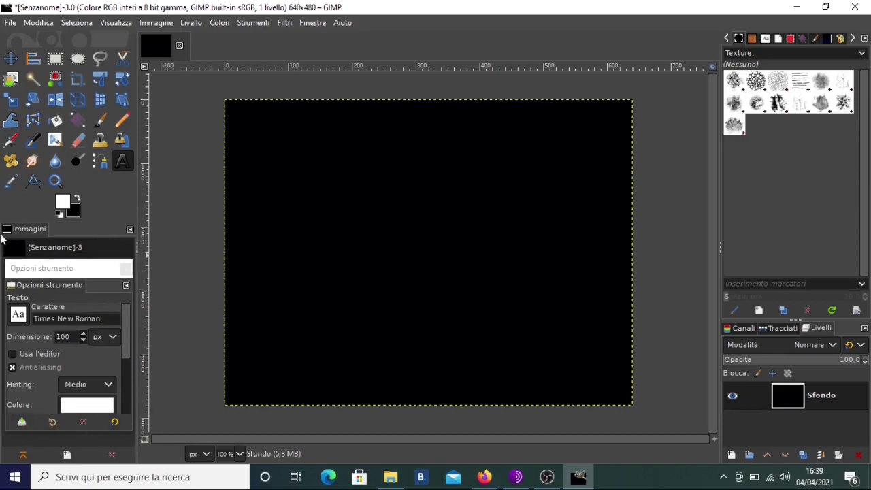
pyautogui.click(19, 318)
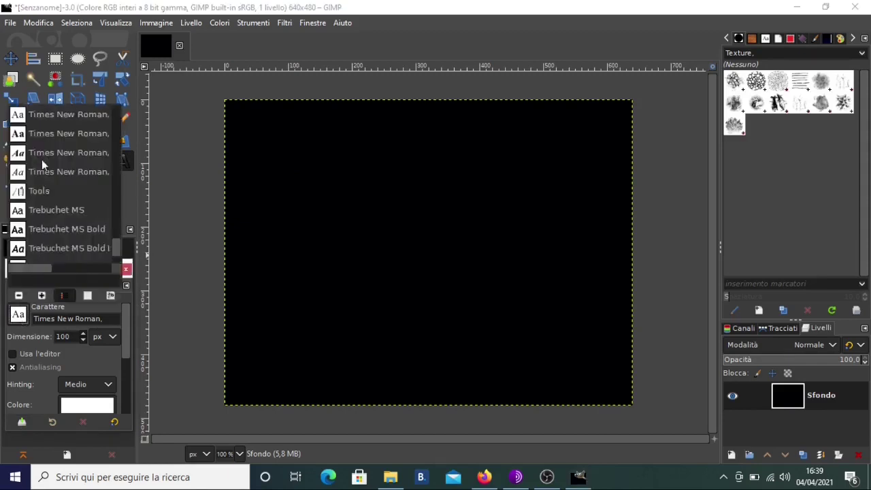
pyautogui.click(106, 324)
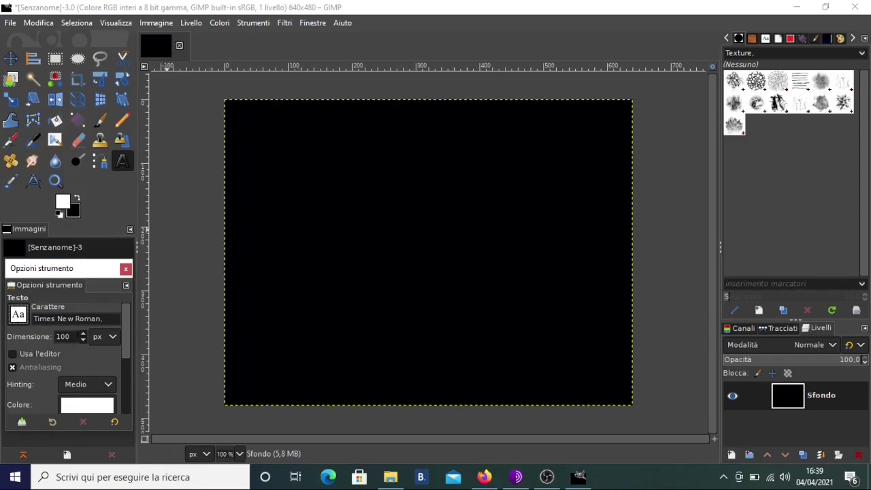
pyautogui.click(242, 190)
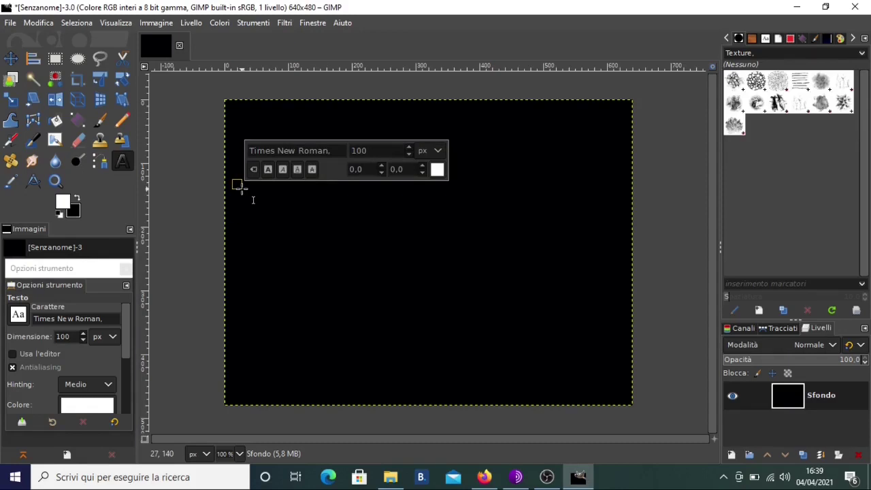
pyautogui.write('ne')
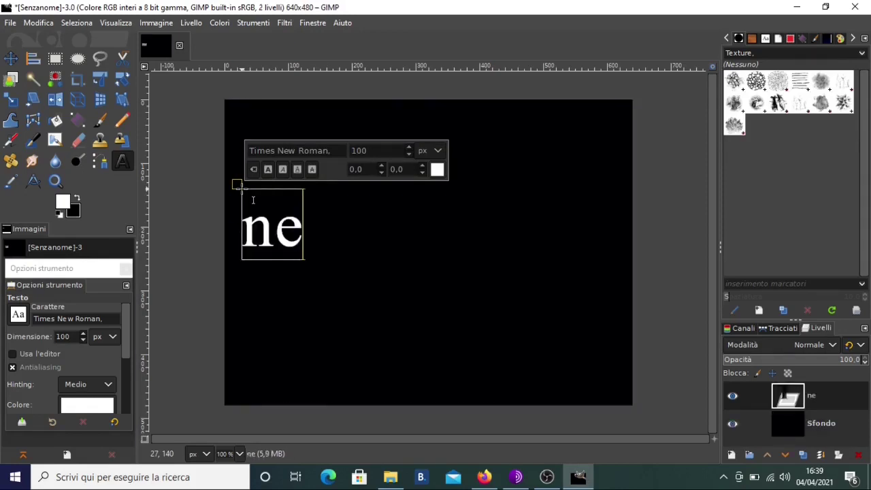
pyautogui.press('BackSpace')
pyautogui.press('BackSpace')
pyautogui.write('N')
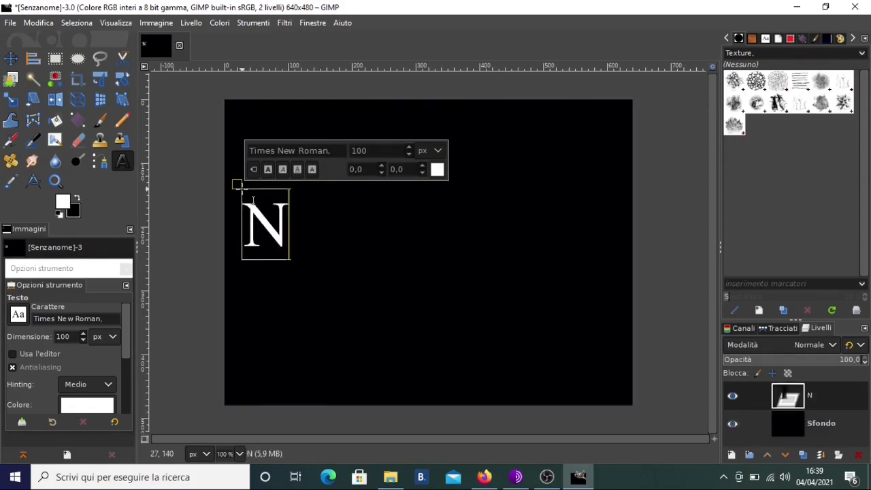
pyautogui.write('EON G')
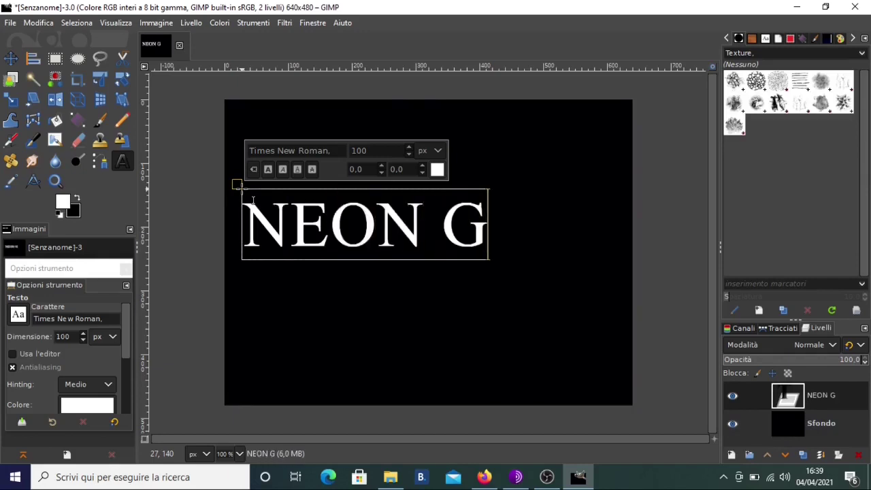
pyautogui.write('IMP')
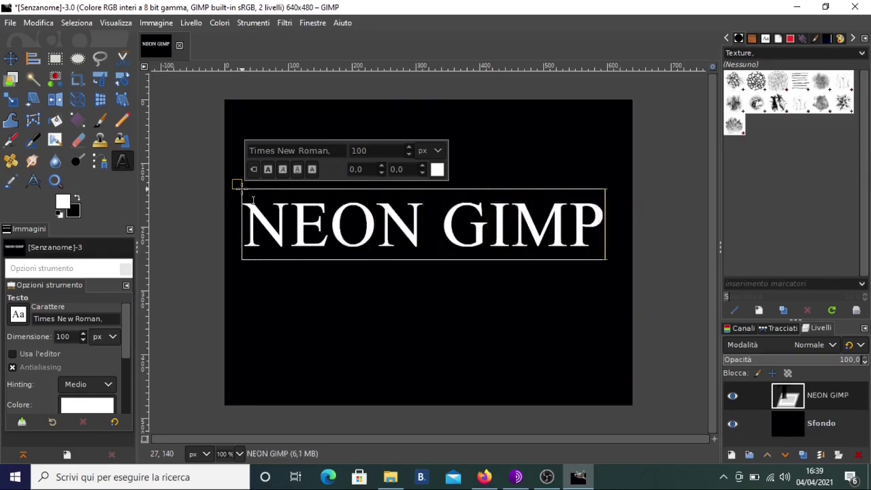
# Centre the NEON GIMP text horizontally and vertically relative to the active Sfondo layer with the alignment tool.
pyautogui.click(33, 60)
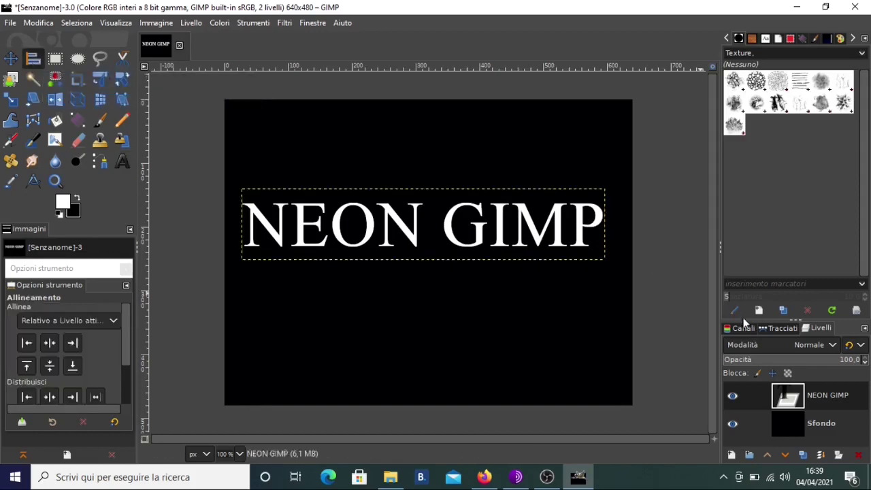
pyautogui.click(447, 219)
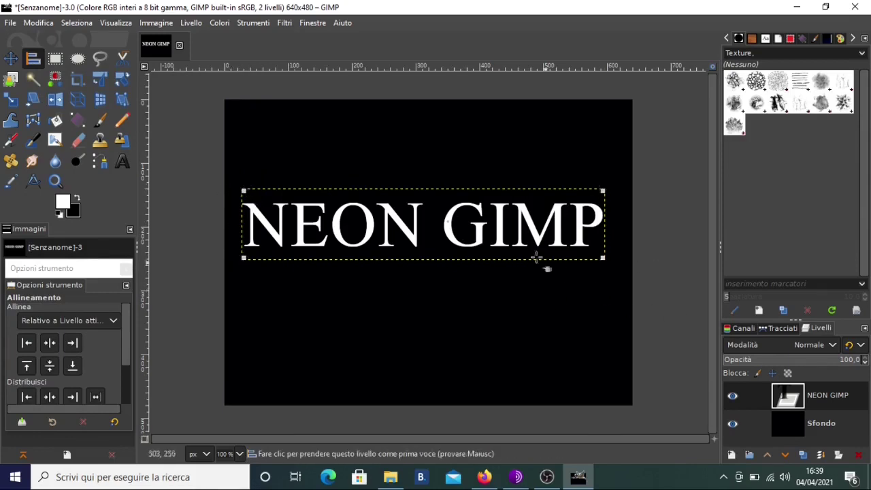
pyautogui.click(822, 425)
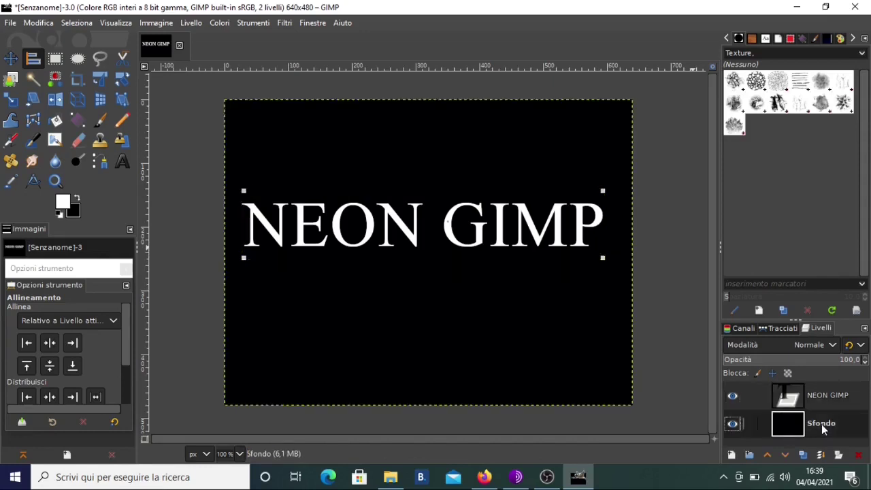
pyautogui.click(50, 344)
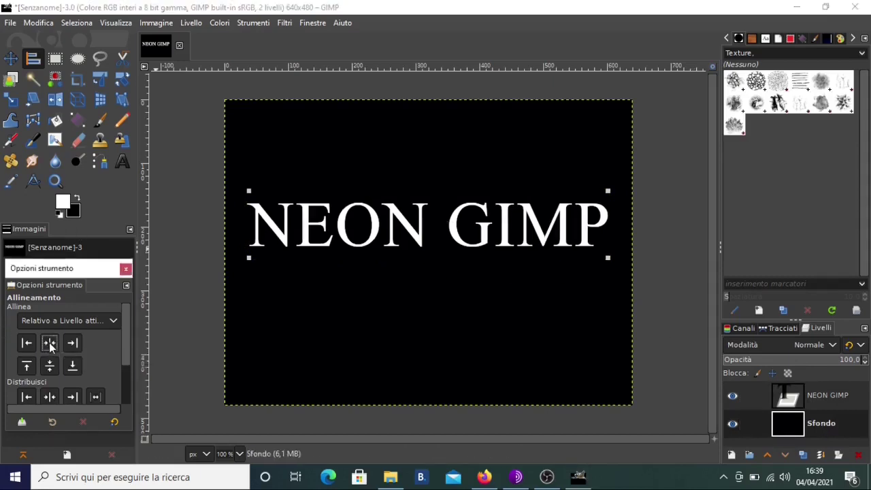
pyautogui.click(49, 366)
pyautogui.press('m')
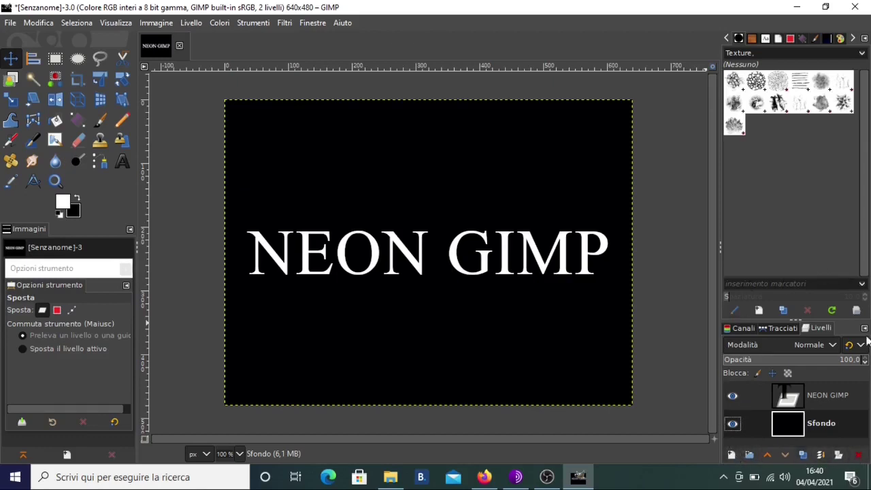
# Add a new 640 × 480 px layer named LIVELLO INTERMEDIO with transparent fill above the background.
pyautogui.click(731, 455)
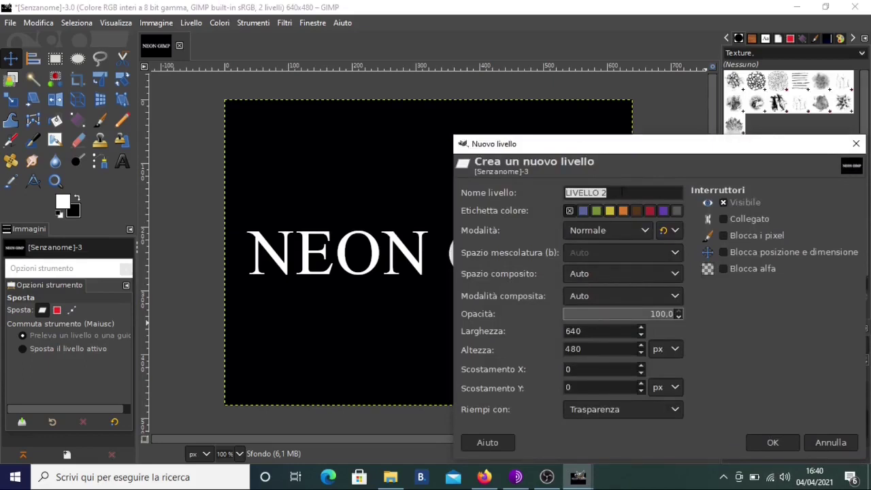
pyautogui.click(621, 192)
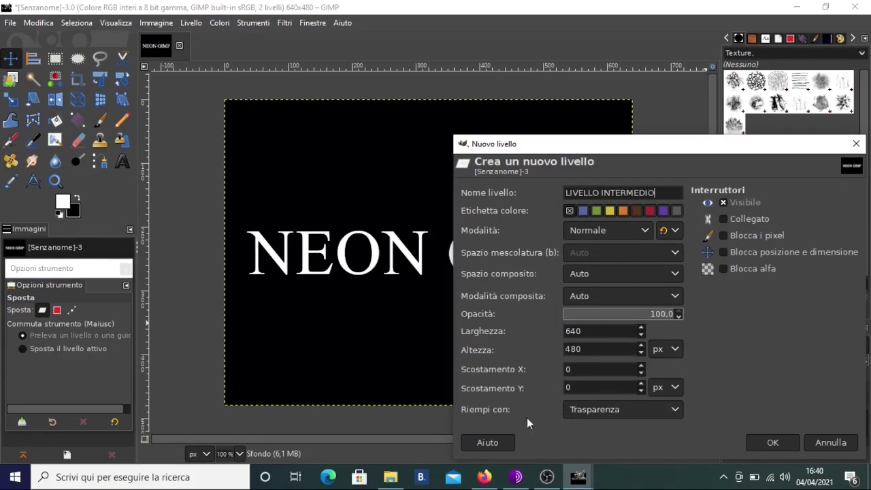
pyautogui.click(597, 412)
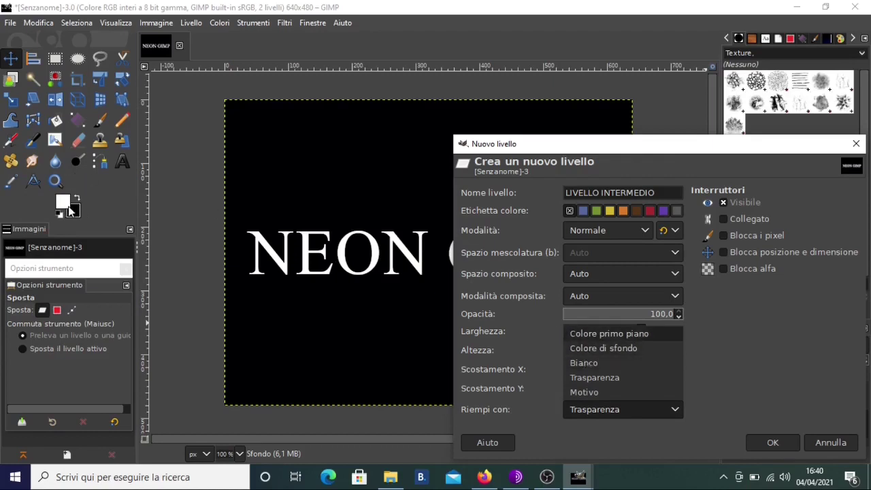
pyautogui.click(596, 412)
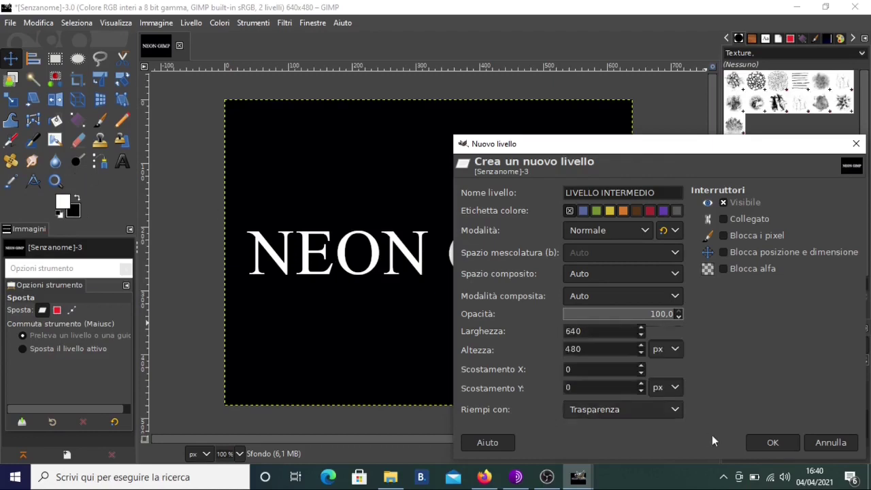
pyautogui.click(771, 443)
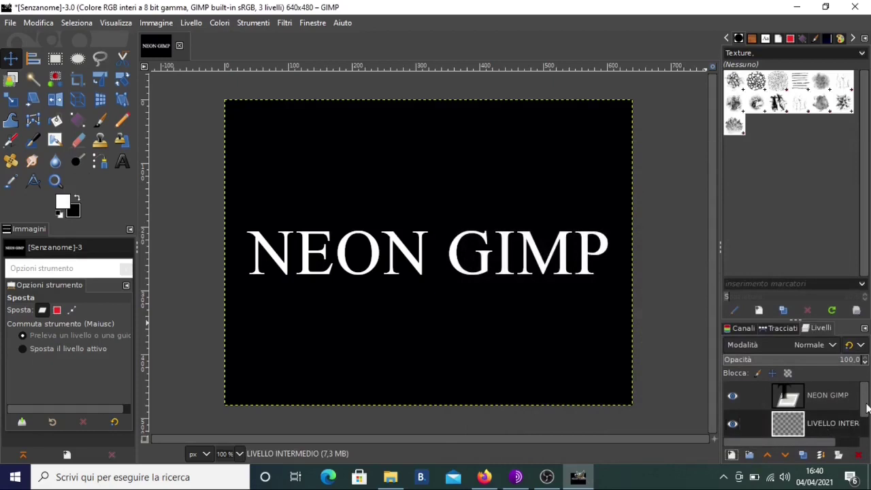
# Create a selection from the alpha channel of the NEON GIMP text layer.
pyautogui.scroll(-1, 867, 406)
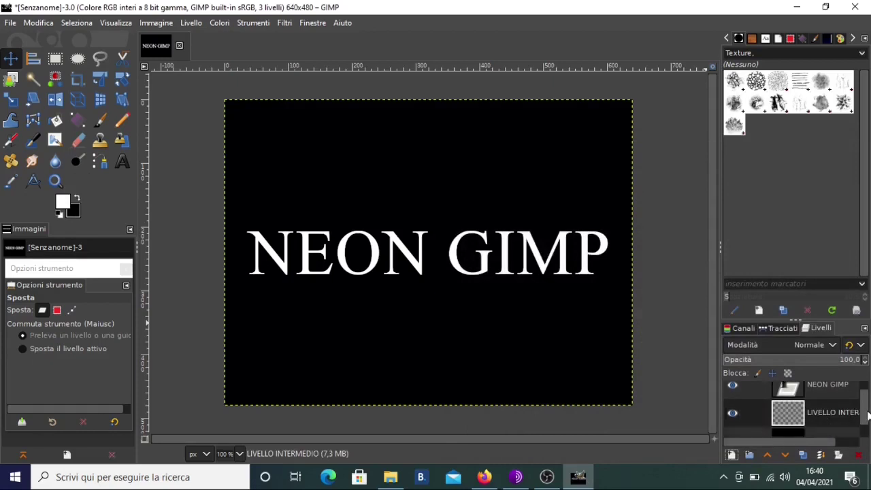
pyautogui.click(819, 390)
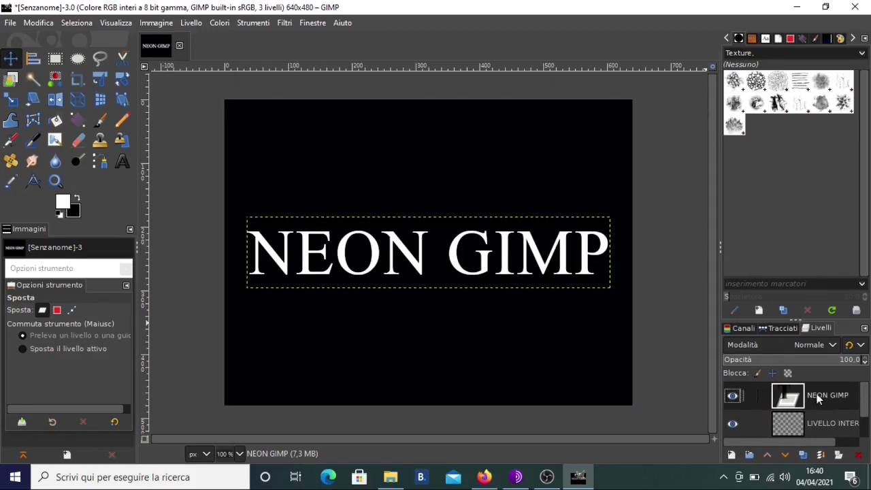
pyautogui.rightClick(818, 398)
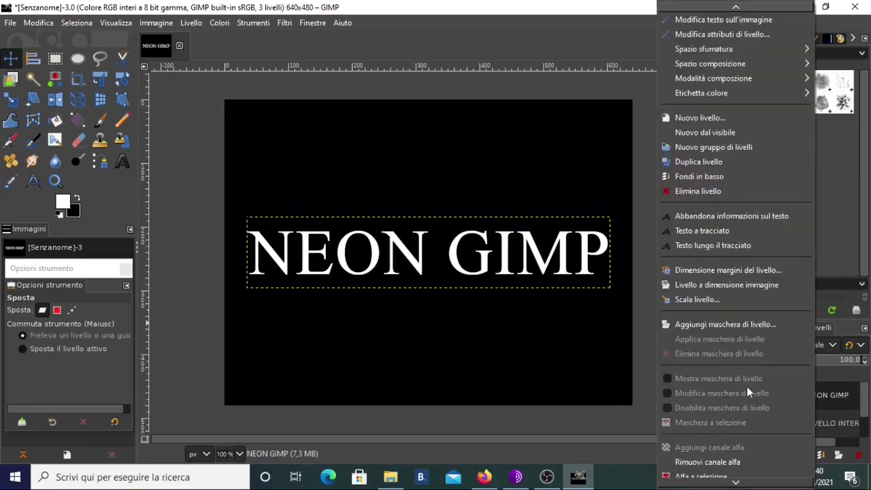
pyautogui.scroll(-1, 745, 389)
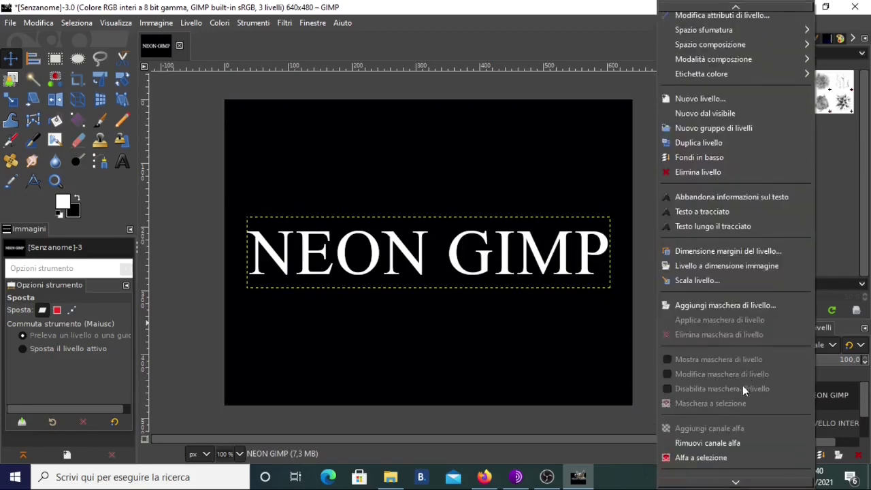
pyautogui.click(702, 459)
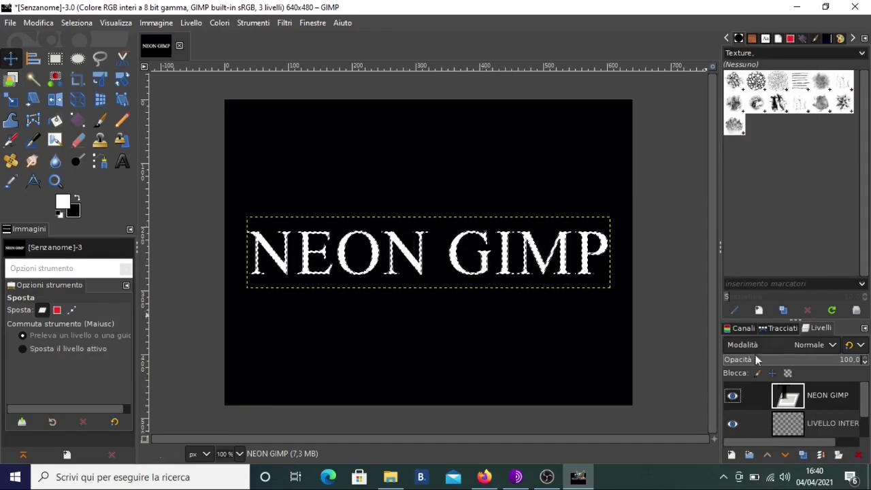
# Make LIVELLO INTERMEDIO the active layer and hide the NEON GIMP text layer.
pyautogui.click(826, 429)
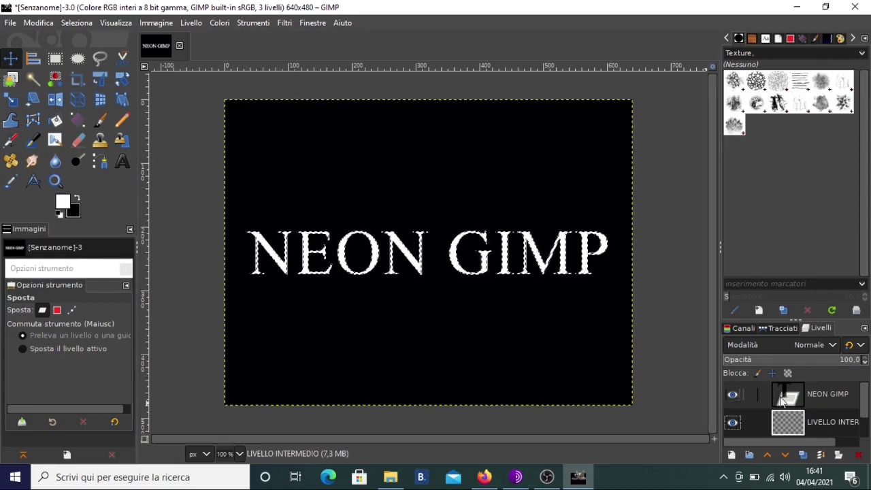
pyautogui.click(733, 395)
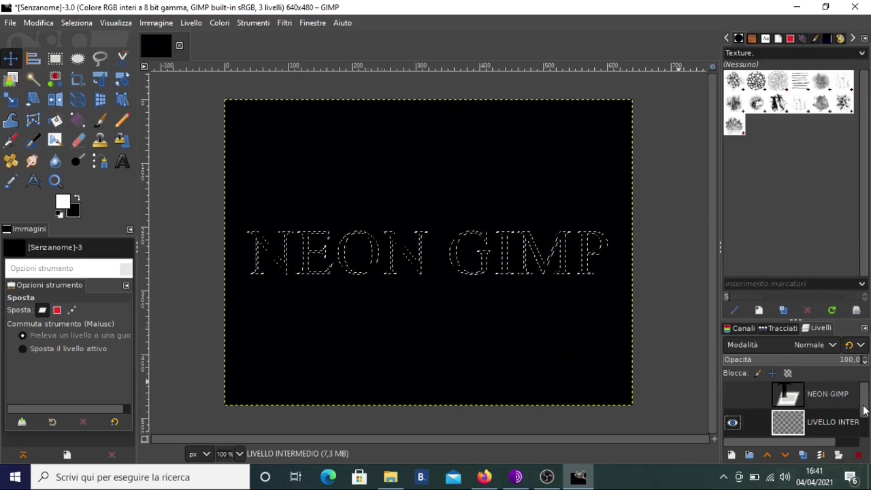
pyautogui.scroll(-1, 865, 412)
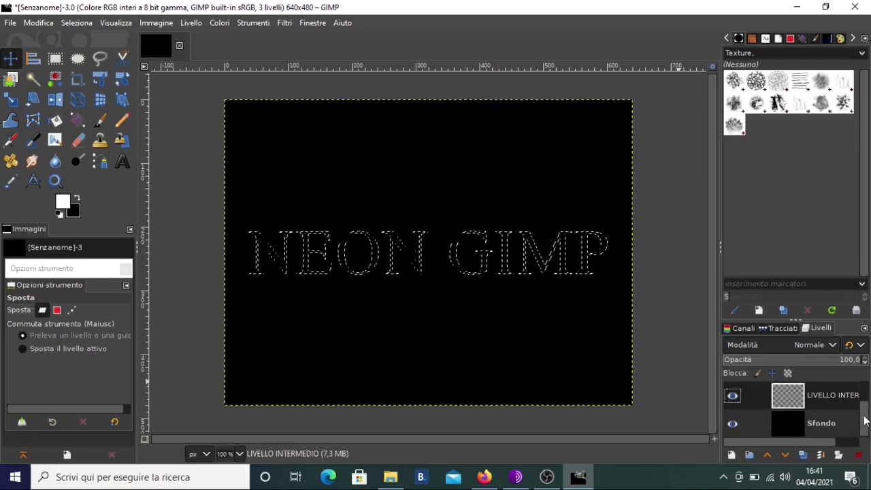
pyautogui.scroll(1, 866, 411)
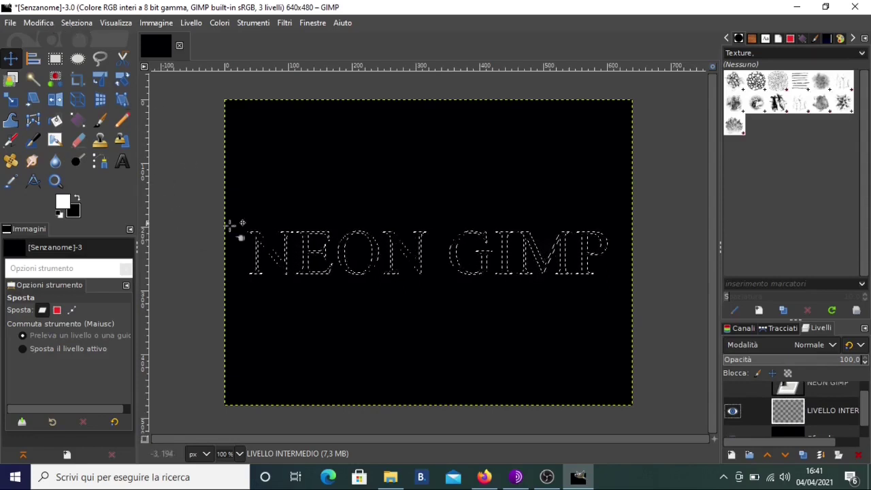
# Grow the NEON GIMP letter selection by 3 px.
pyautogui.click(76, 23)
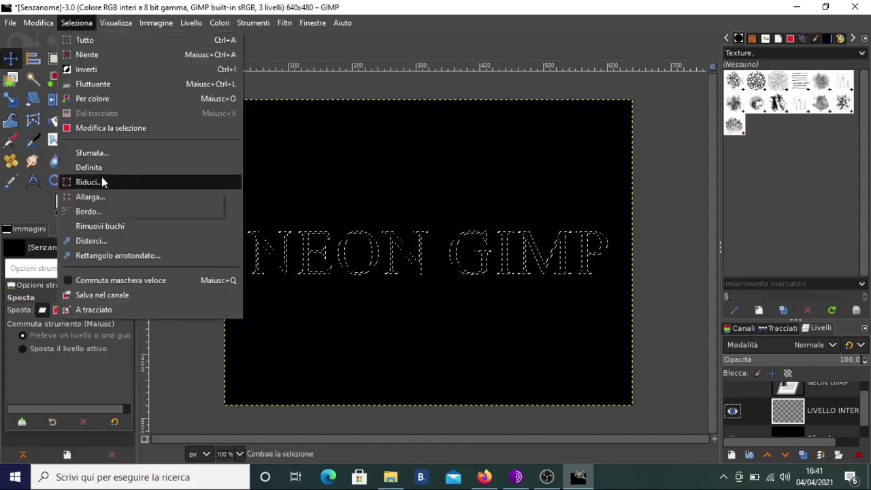
pyautogui.click(101, 197)
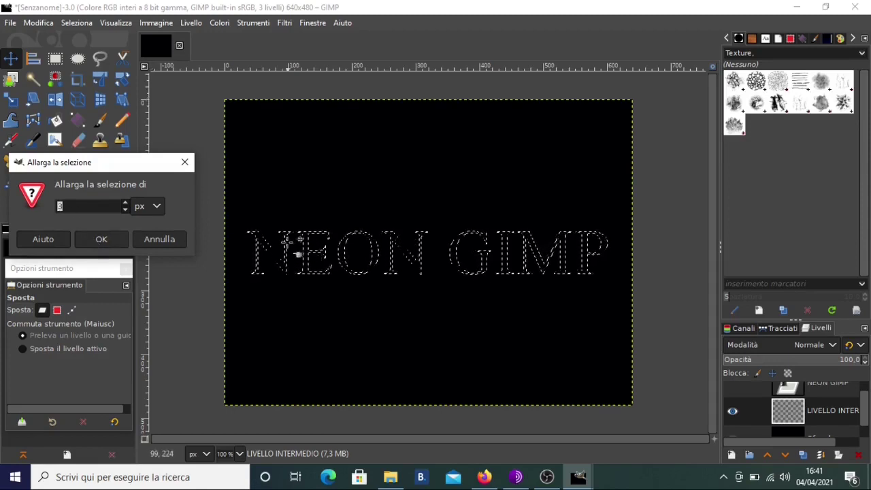
pyautogui.click(100, 241)
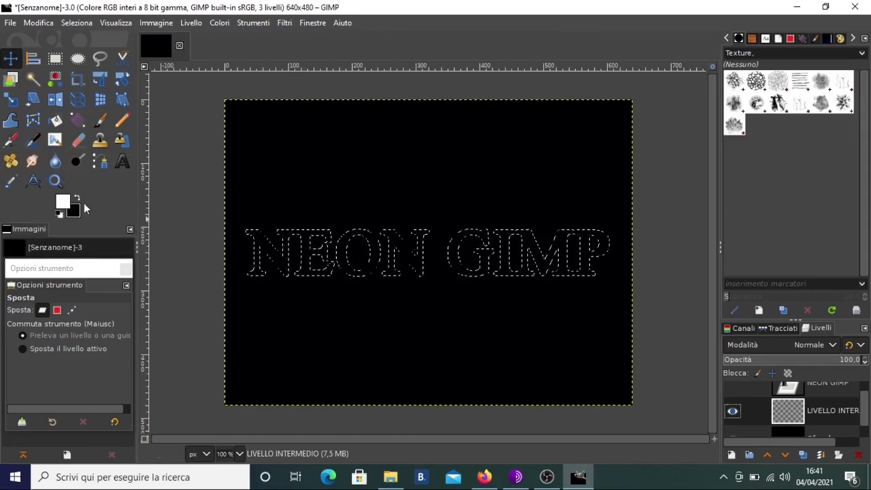
# Set the foreground colour to purple ca28ee and add it to the colour history.
pyautogui.click(66, 206)
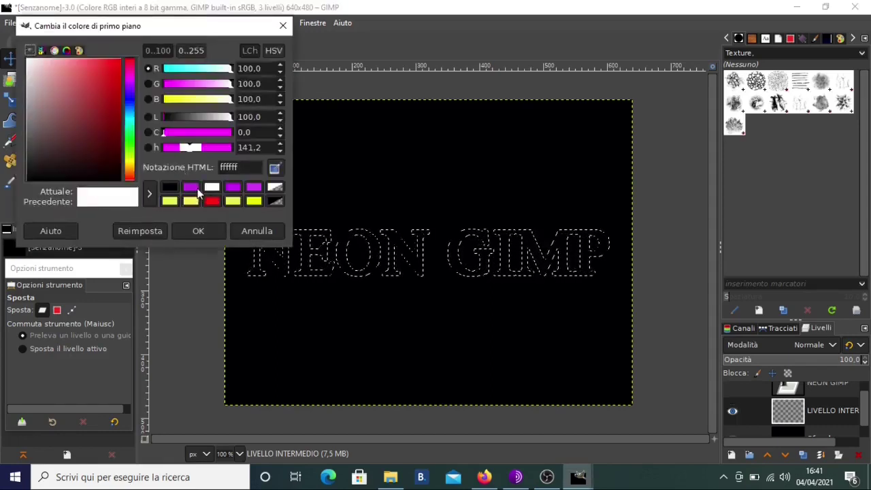
pyautogui.click(193, 191)
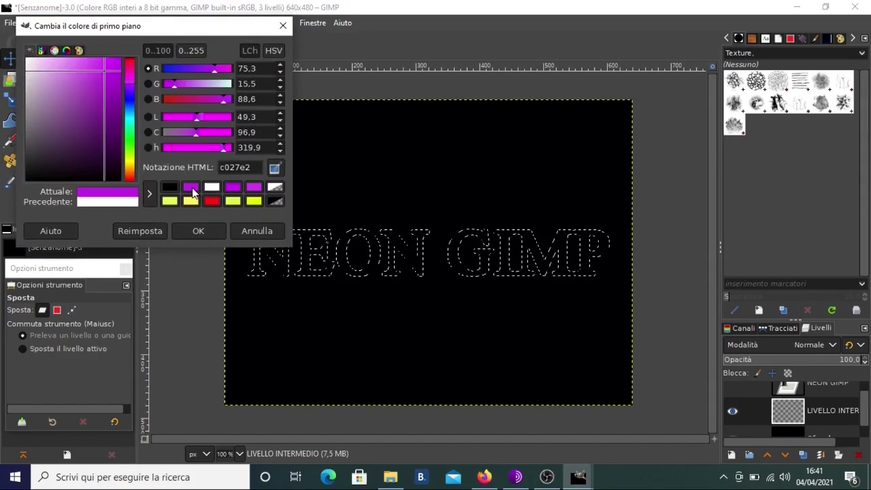
pyautogui.moveTo(105, 75); pyautogui.dragTo(104, 60)
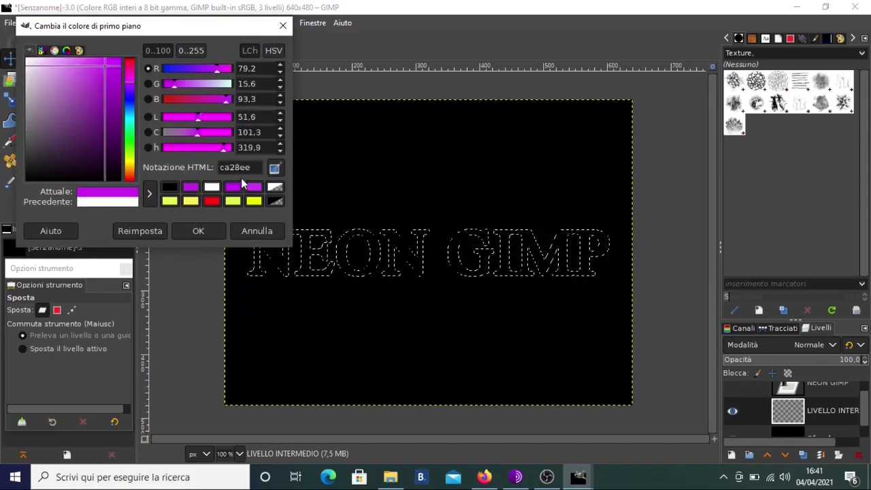
pyautogui.moveTo(250, 168); pyautogui.dragTo(219, 168)
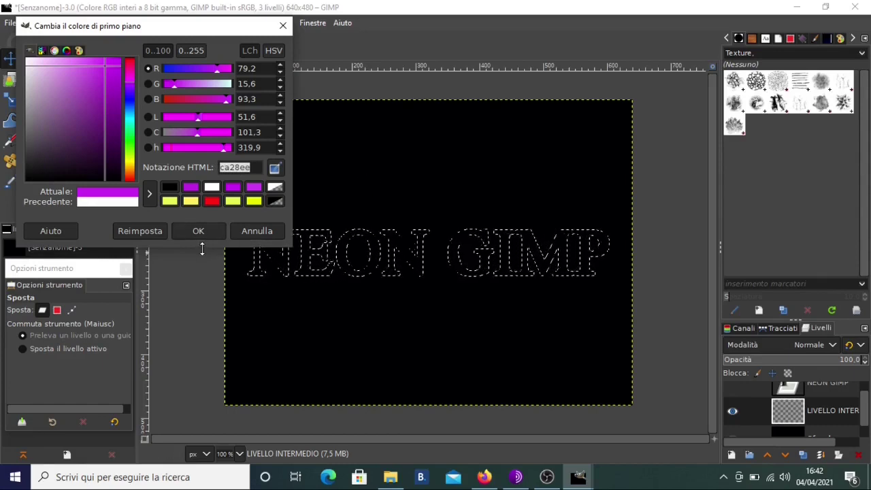
pyautogui.click(148, 193)
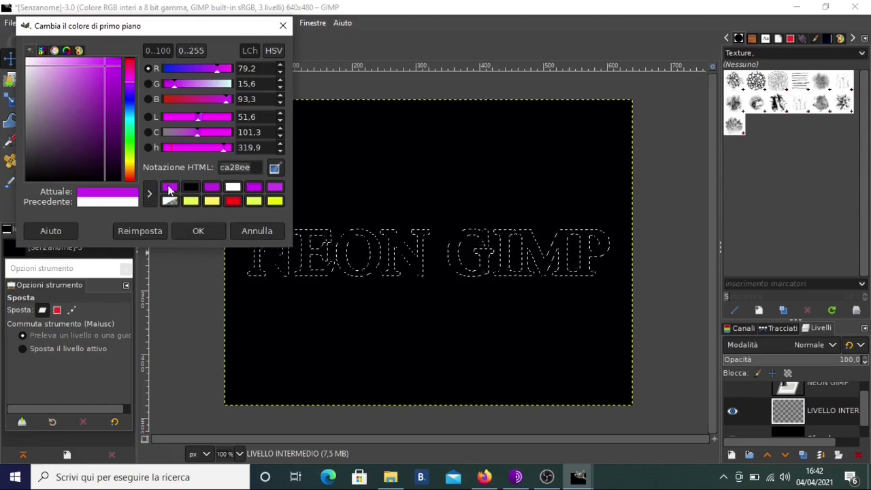
pyautogui.click(198, 231)
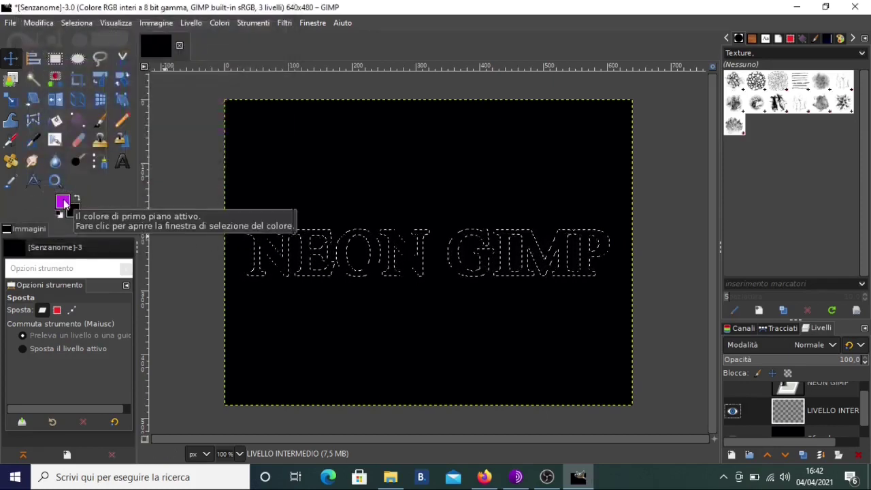
# Bucket-fill the whole letter selection on LIVELLO INTERMEDIO with the purple foreground colour and clear the selection.
pyautogui.click(55, 121)
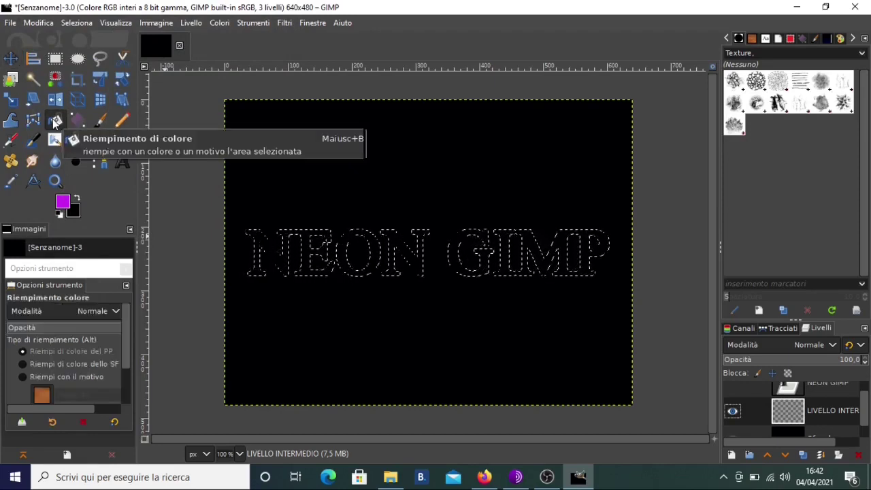
pyautogui.scroll(-1, 125, 323)
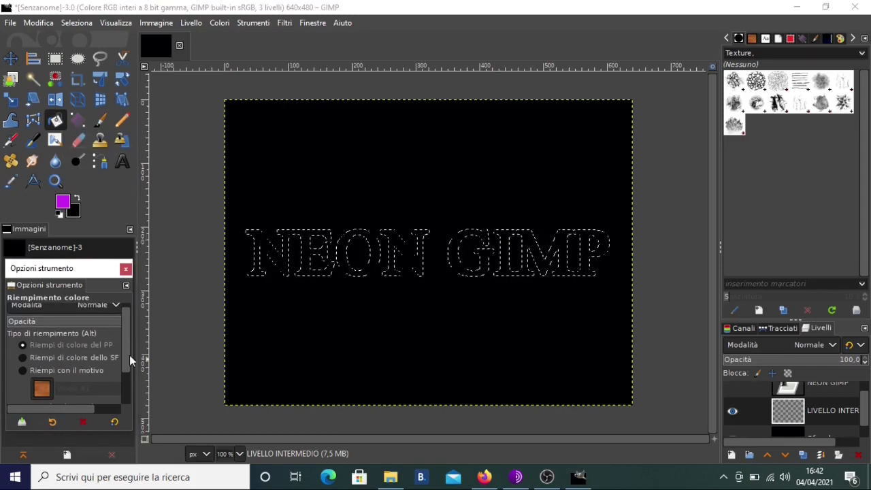
pyautogui.scroll(1, 125, 342)
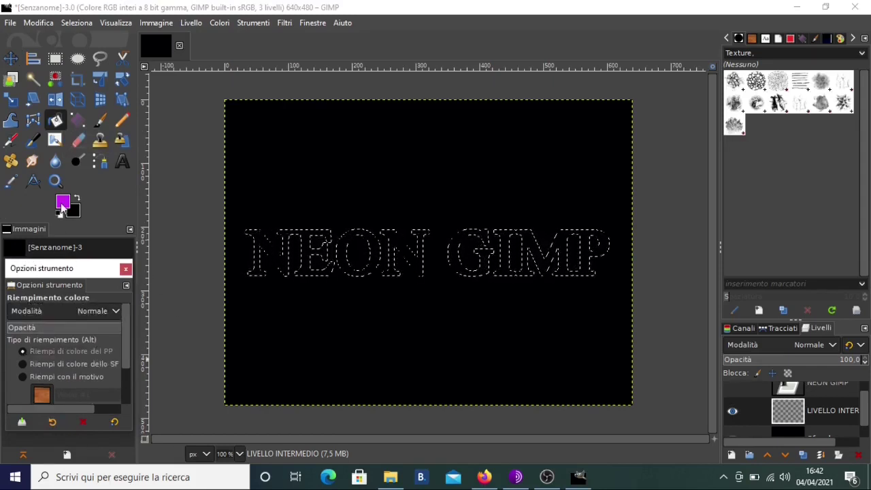
pyautogui.moveTo(129, 324); pyautogui.dragTo(130, 361)
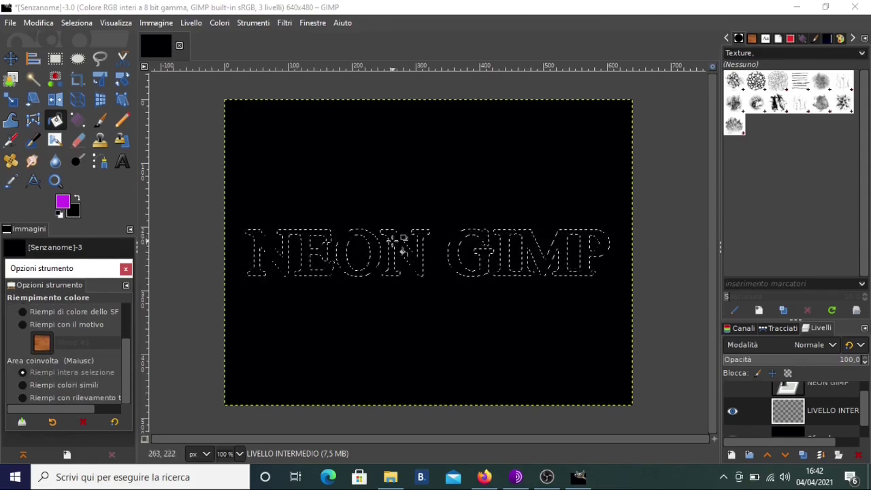
pyautogui.click(405, 272)
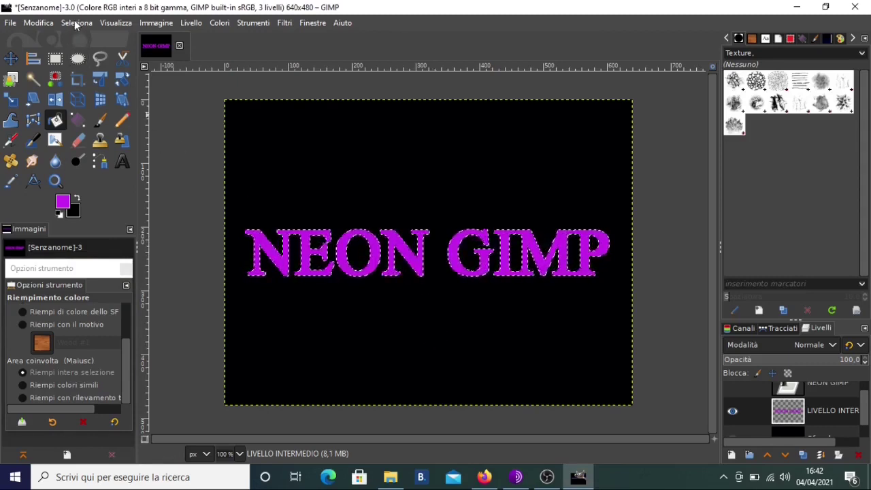
pyautogui.click(76, 23)
pyautogui.click(78, 53)
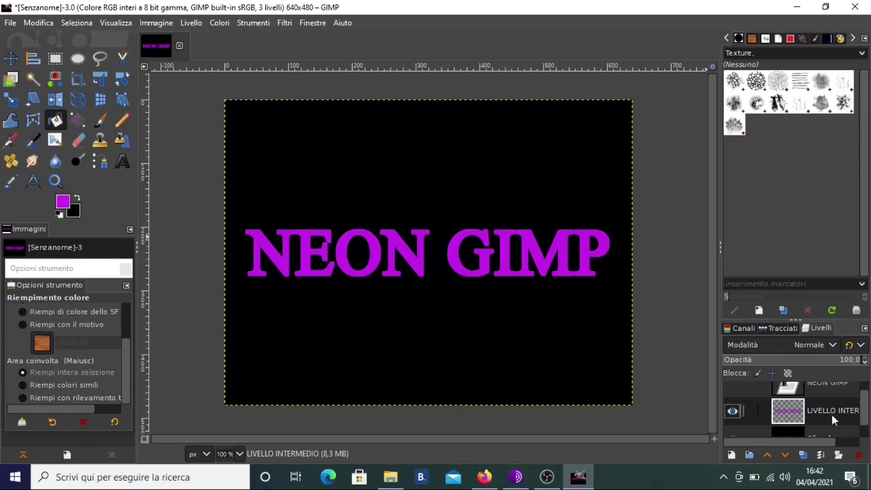
# Apply a Gaussian blur of 4.03 in X and Y to LIVELLO INTERMEDIO and make the NEON GIMP text layer visible again.
pyautogui.click(285, 24)
pyautogui.moveTo(338, 111)
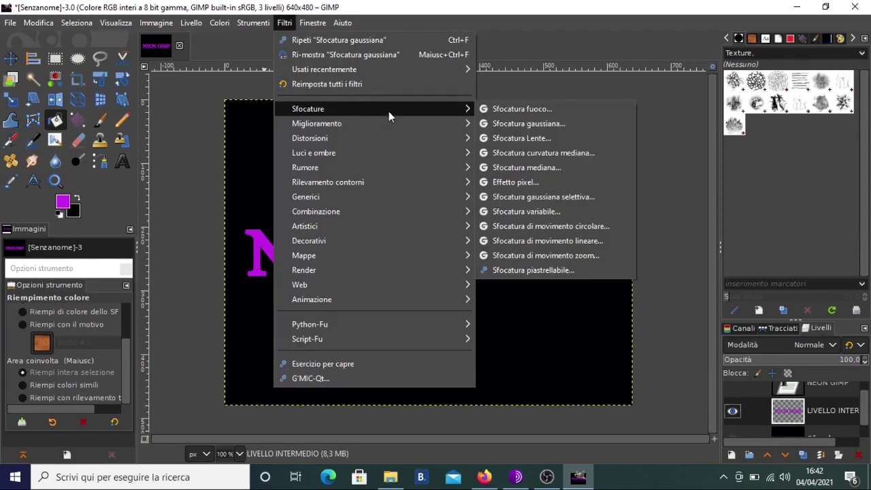
pyautogui.click(514, 125)
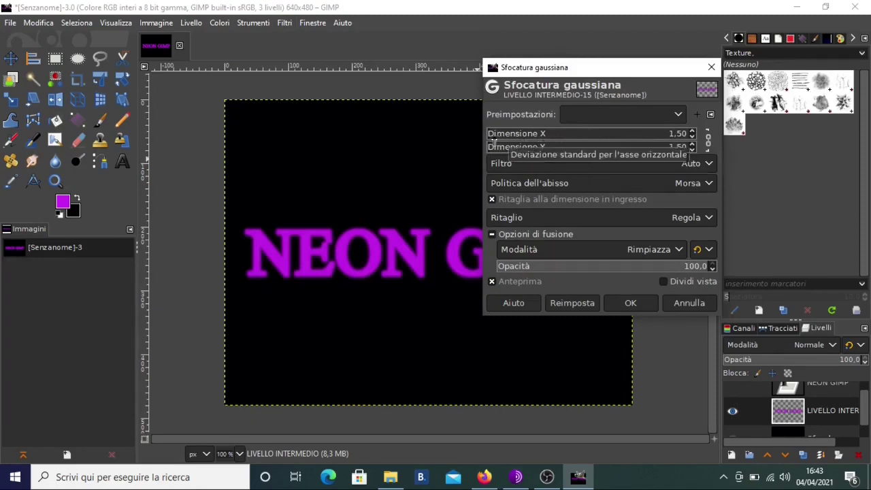
pyautogui.moveTo(495, 141); pyautogui.dragTo(506, 142)
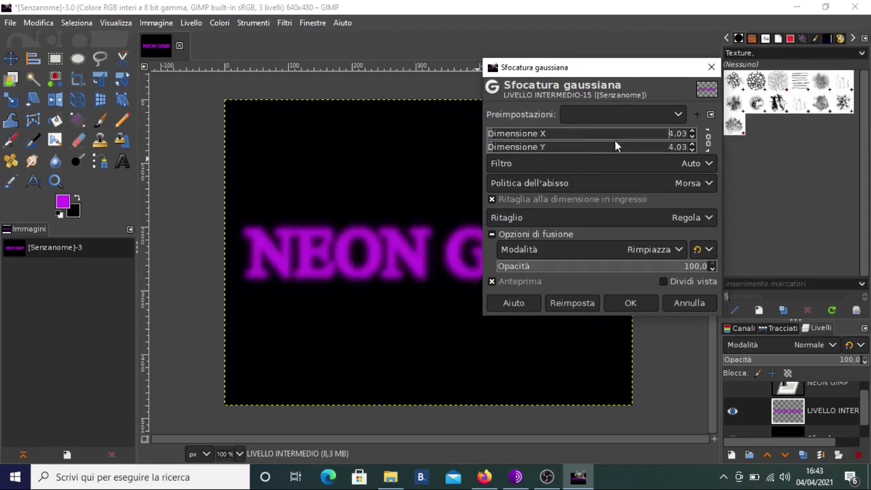
pyautogui.click(625, 304)
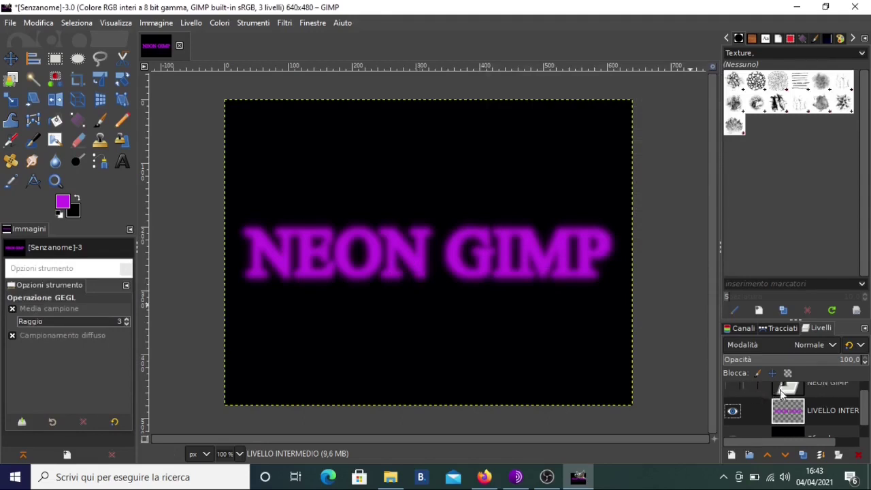
pyautogui.scroll(1, 772, 393)
pyautogui.click(733, 397)
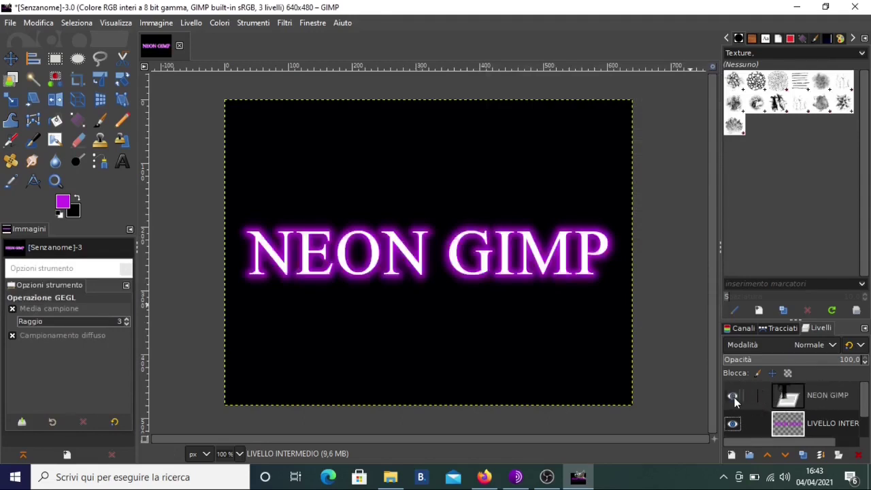
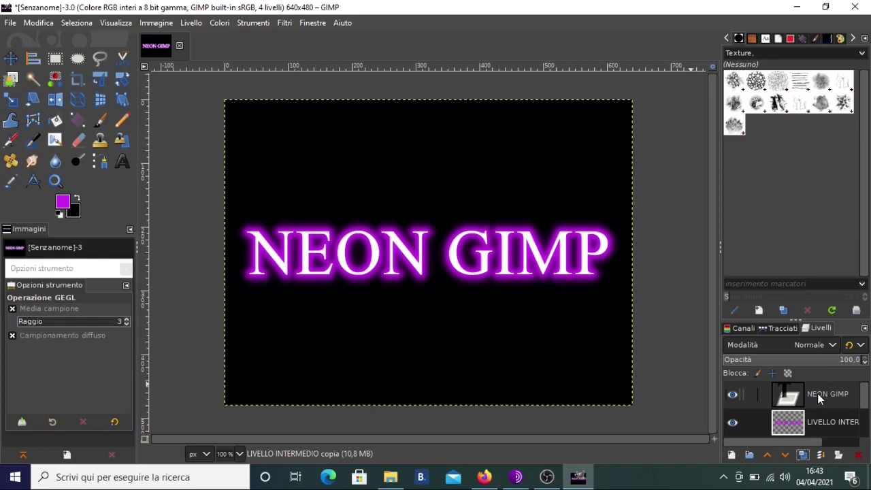
# Activate the NEON GIMP text layer and create a selection from its alpha channel.
pyautogui.click(821, 393)
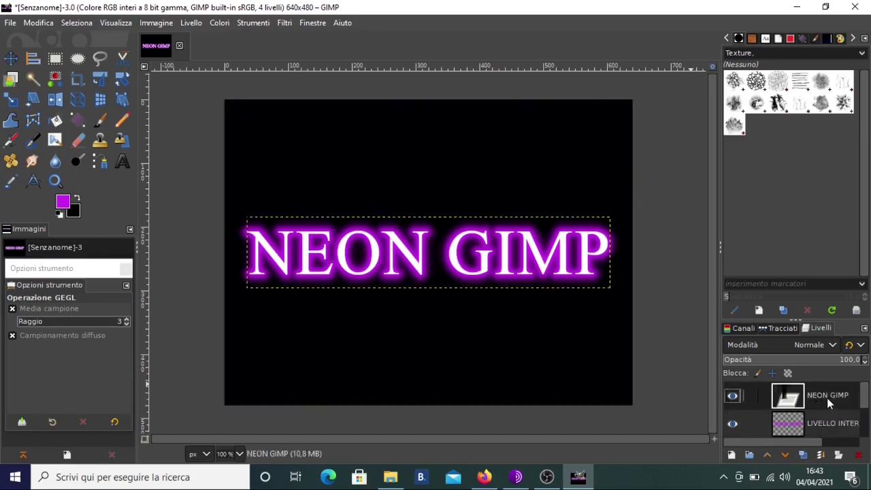
pyautogui.rightClick(813, 397)
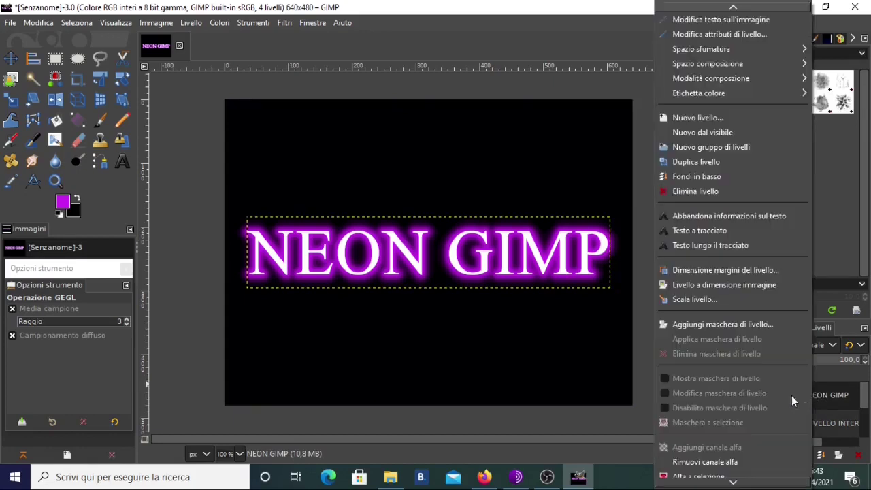
pyautogui.click(704, 469)
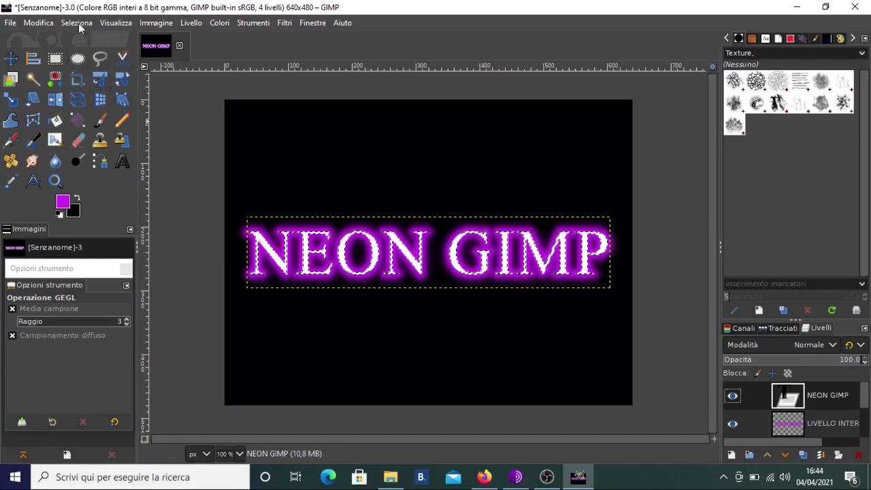
# Swap the foreground and background colours, stroke the letter selection with a 3 px solid black line, and deselect everything.
pyautogui.click(38, 23)
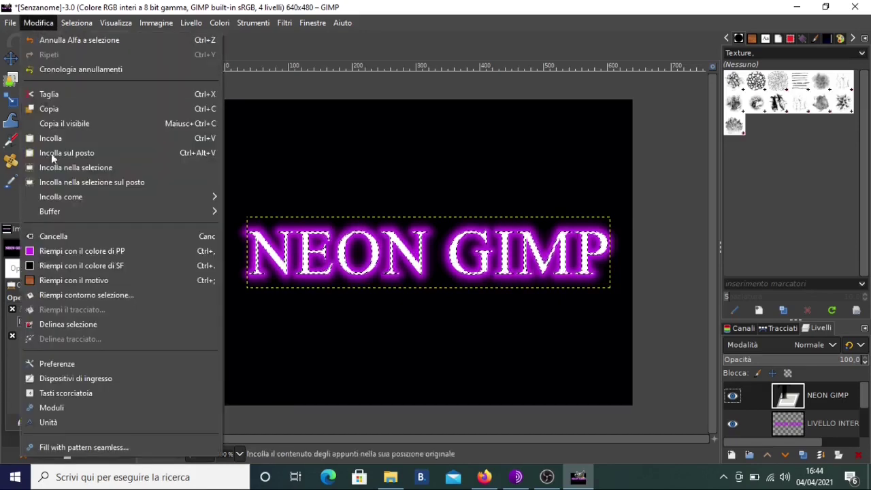
pyautogui.click(86, 324)
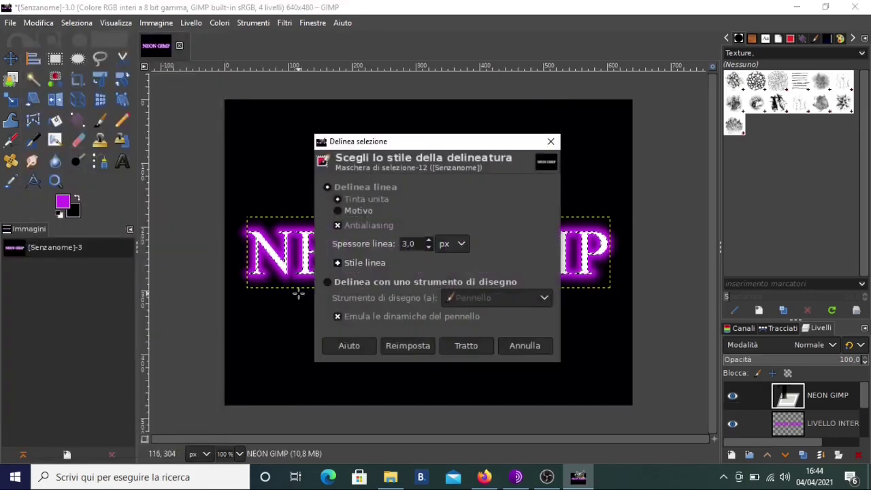
pyautogui.moveTo(424, 141); pyautogui.dragTo(454, 134)
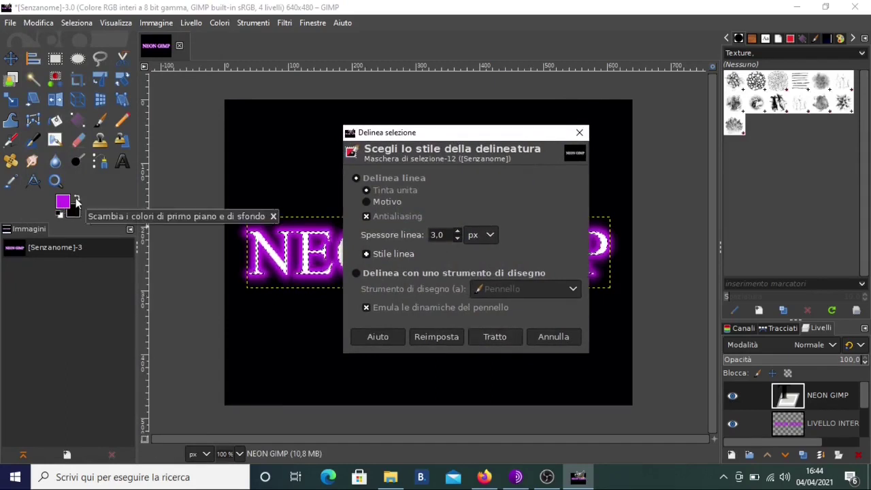
pyautogui.click(77, 199)
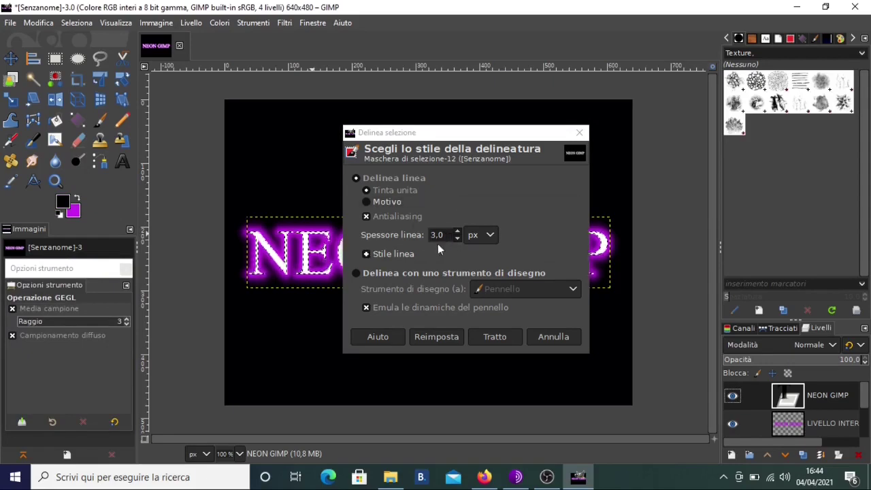
pyautogui.click(498, 336)
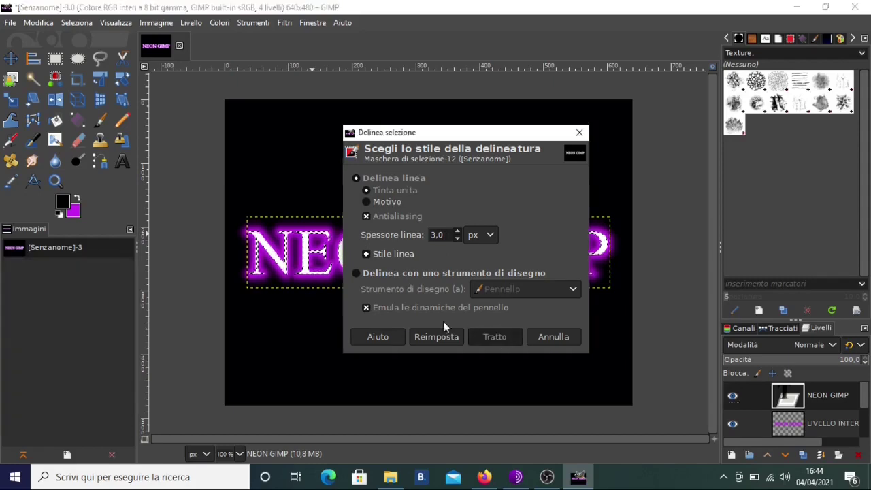
pyautogui.click(82, 22)
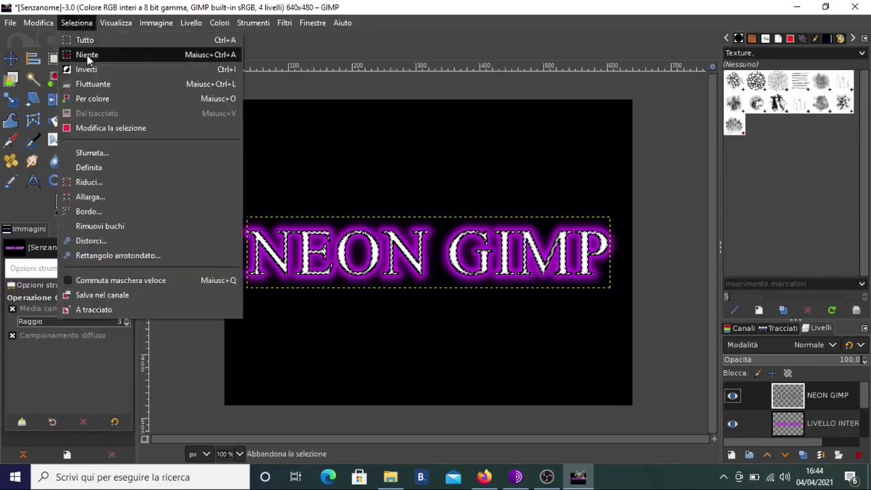
pyautogui.click(89, 56)
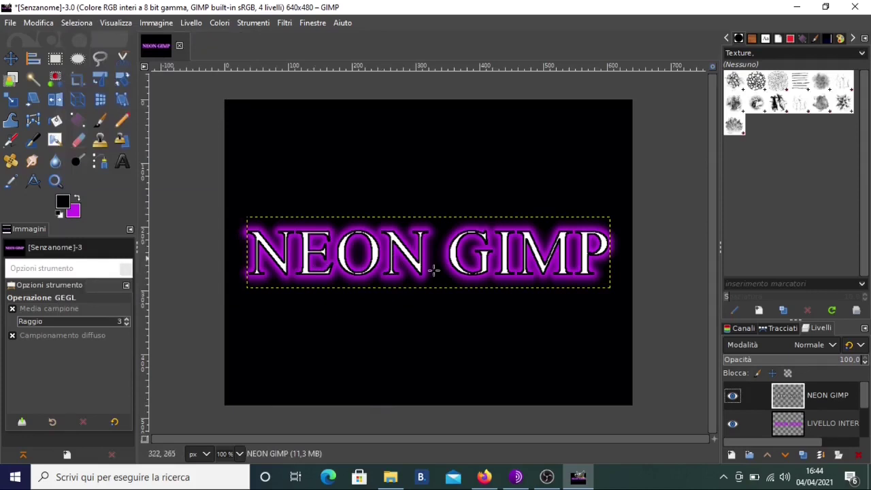
# Merge all visible layers from the Sfondo layer, with the final layer clipped to the image.
pyautogui.scroll(-1, 867, 406)
pyautogui.scroll(-1, 866, 407)
pyautogui.click(820, 423)
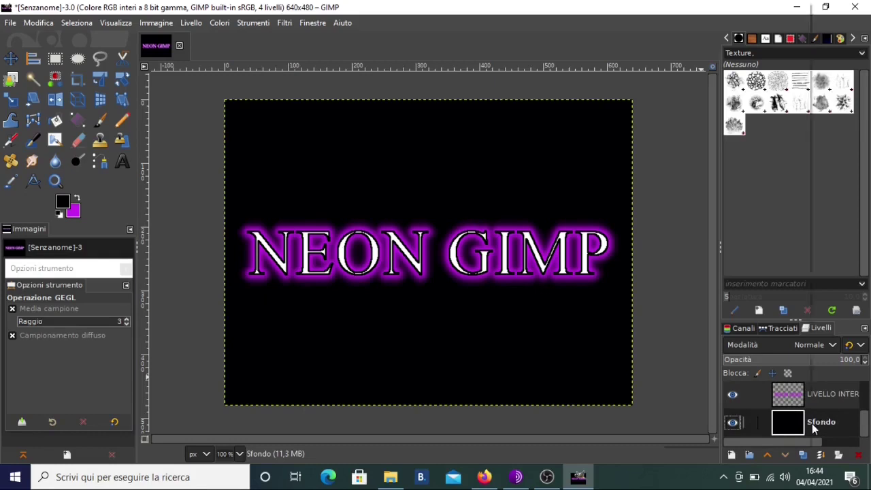
pyautogui.rightClick(811, 423)
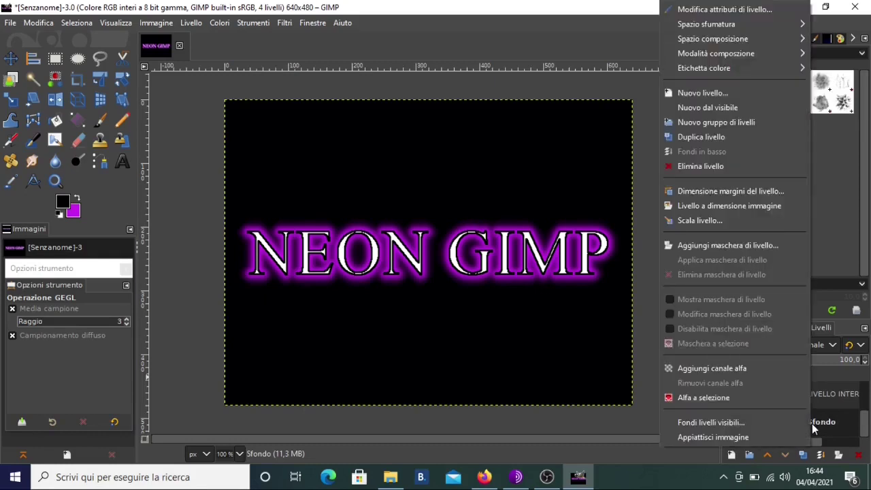
pyautogui.click(723, 423)
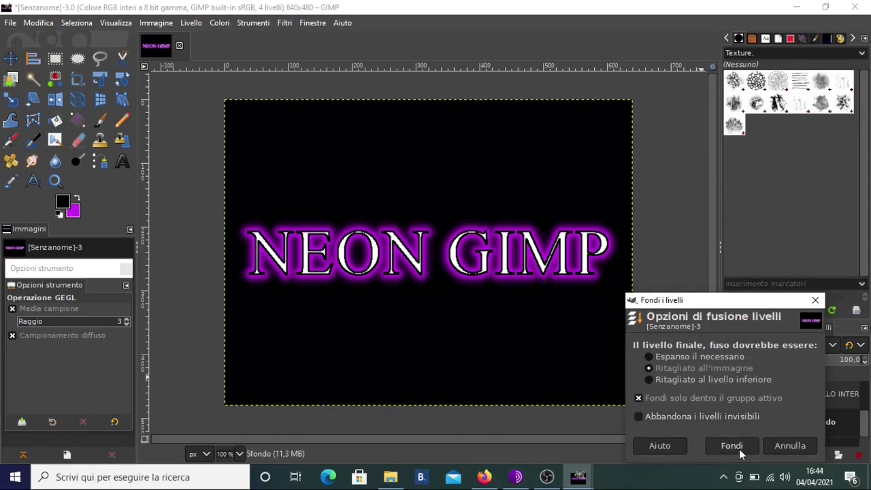
pyautogui.click(739, 449)
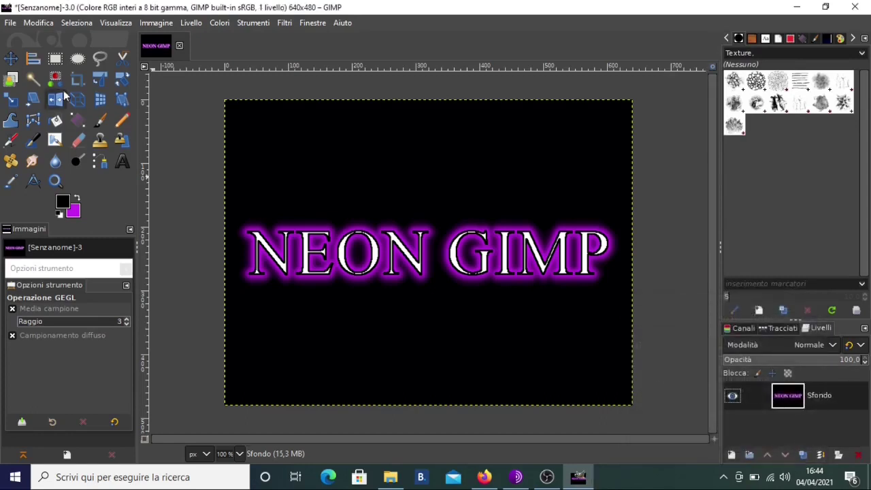
# Start exporting the image to the Documents folder under the file name NEON.JPG.
pyautogui.click(9, 24)
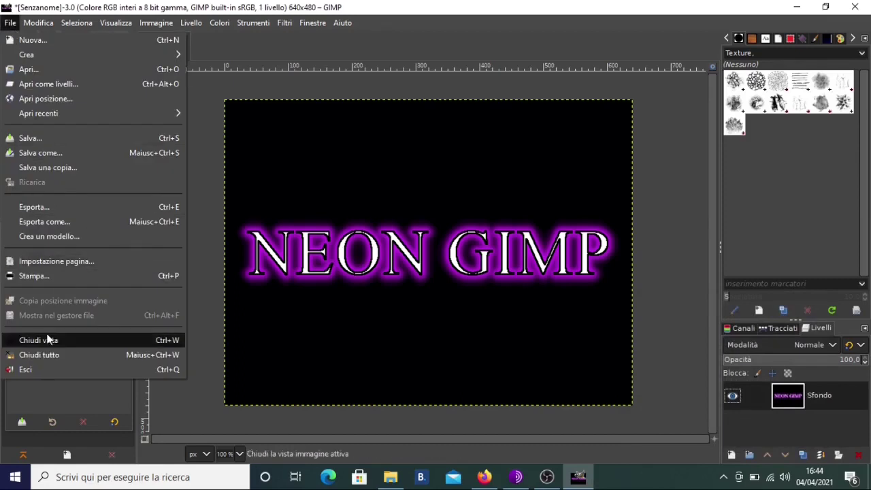
pyautogui.click(38, 221)
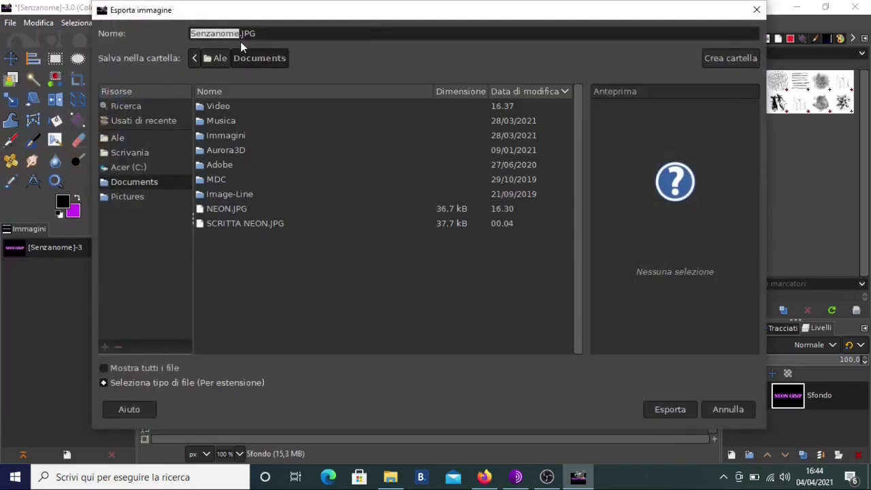
pyautogui.write('NEON')
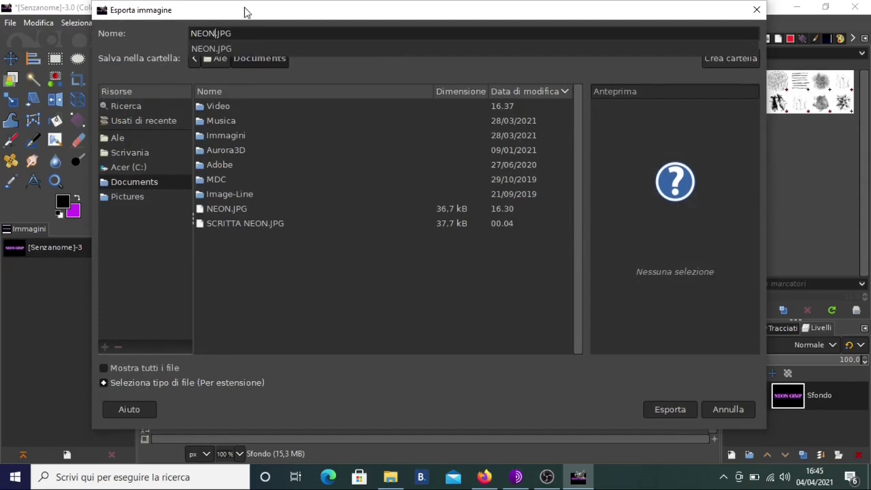
pyautogui.click(240, 50)
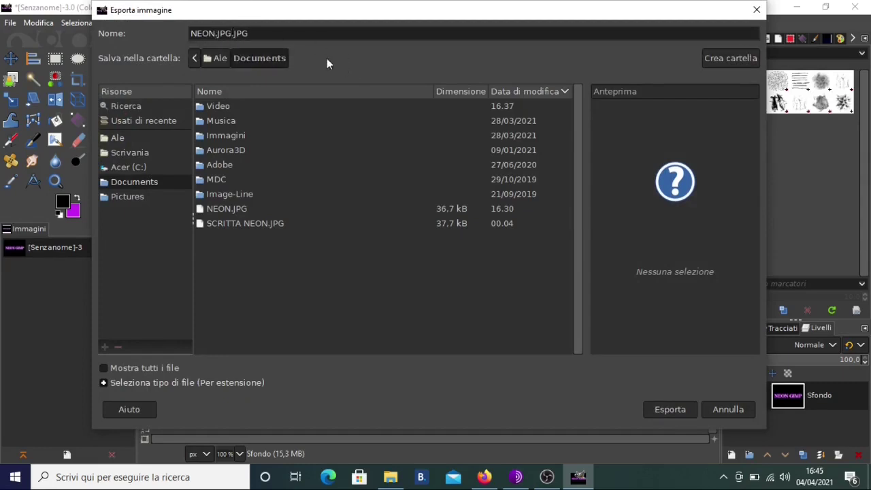
pyautogui.press('BackSpace')
pyautogui.press('BackSpace')
pyautogui.press('BackSpace')
pyautogui.press('BackSpace')
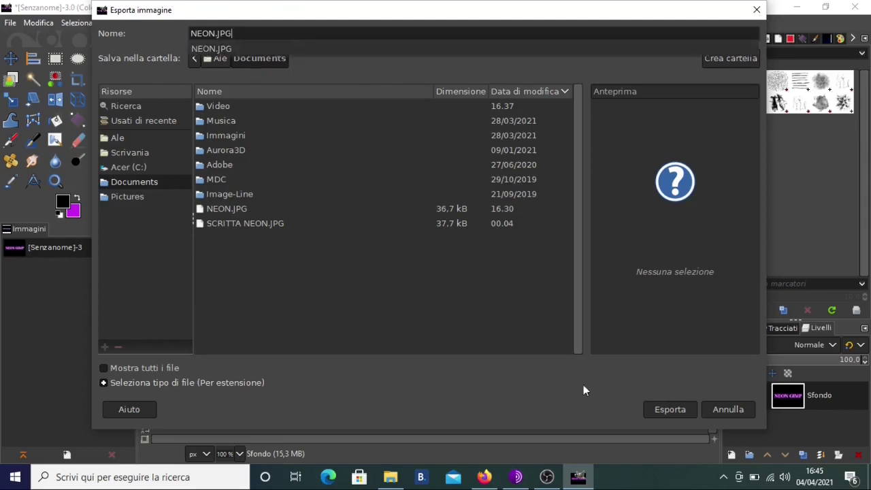
# Overwrite the existing NEON.JPG and complete the JPEG export at quality 90.
pyautogui.click(667, 407)
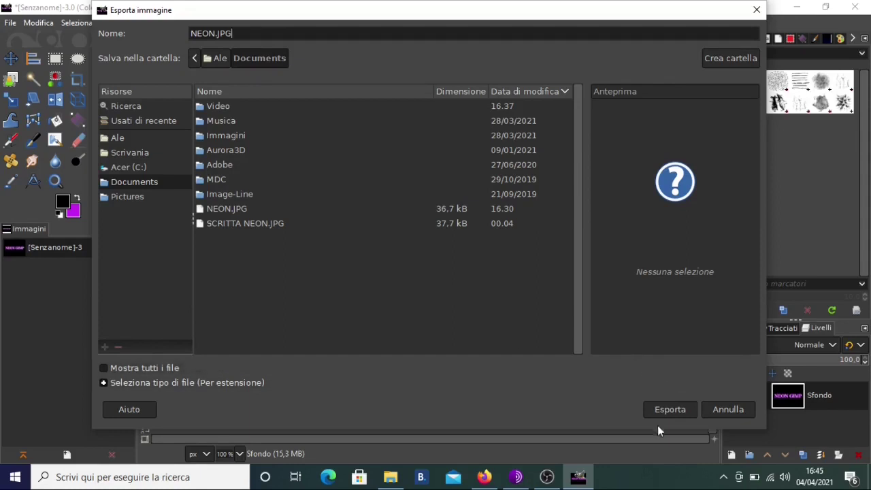
pyautogui.click(670, 409)
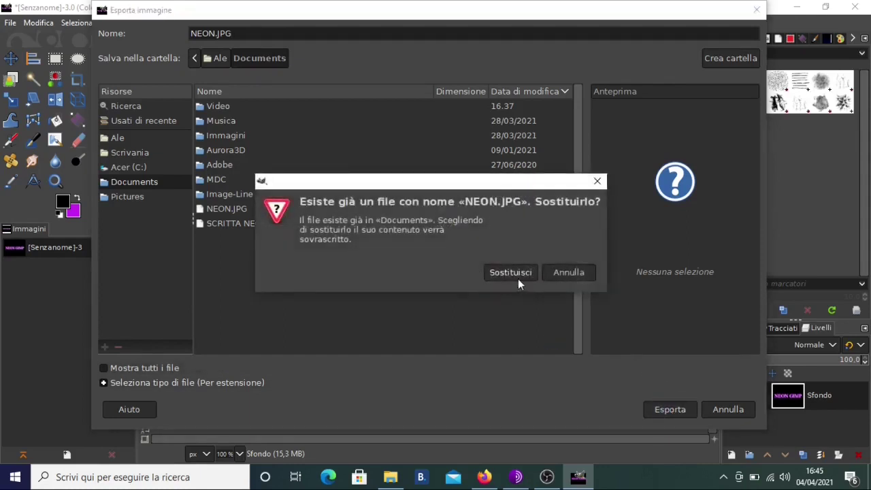
pyautogui.click(509, 271)
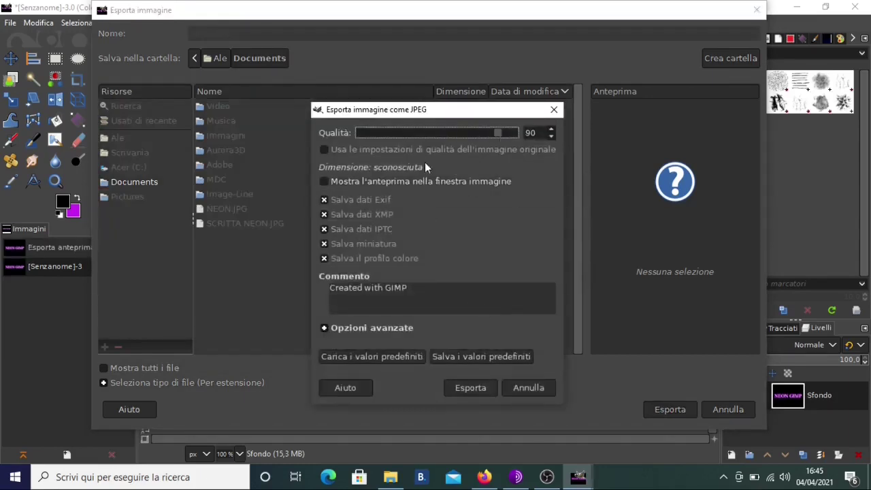
pyautogui.click(470, 387)
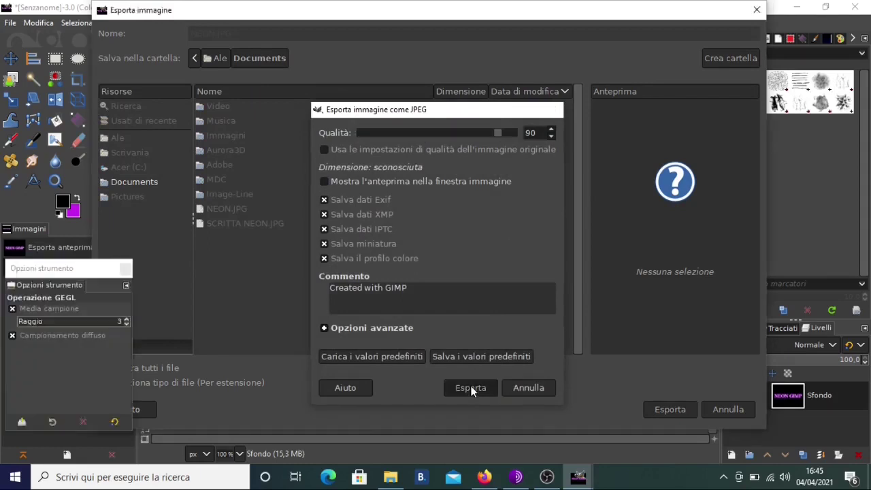